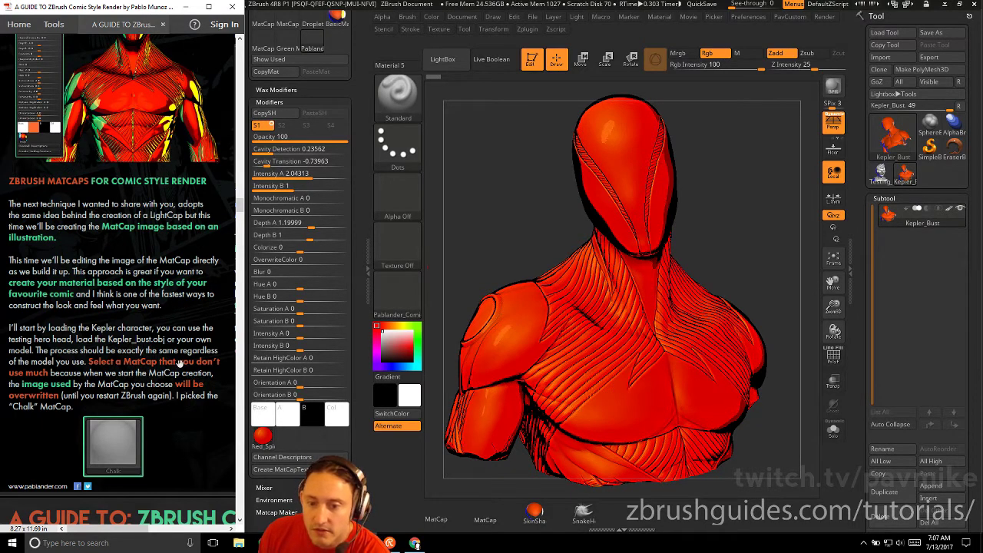
- Assign the MatCap Skeleton material to the Kepler bust while consulting the MatCap section of the guide
scroll(182, 411, "down", 1)
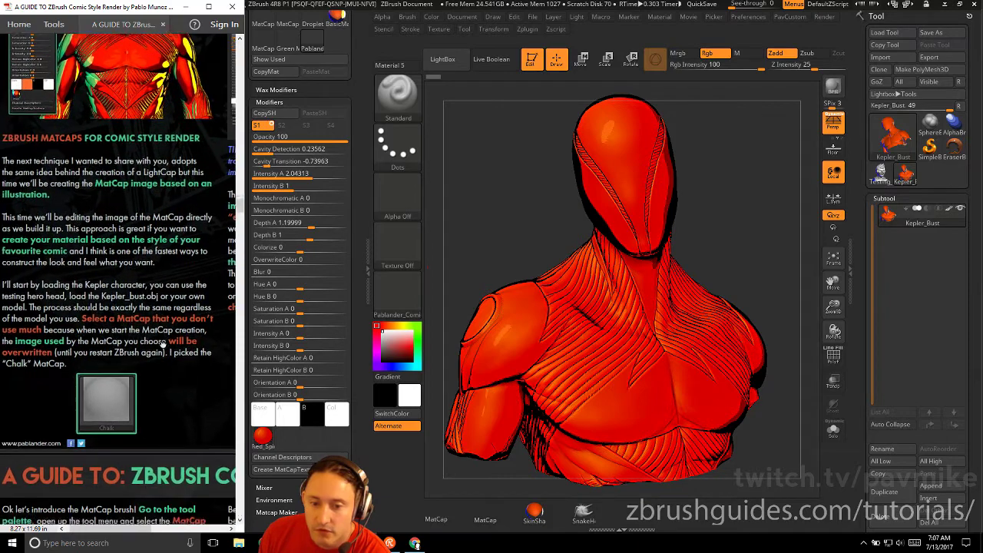
left_click_drag(162, 344, 170, 334)
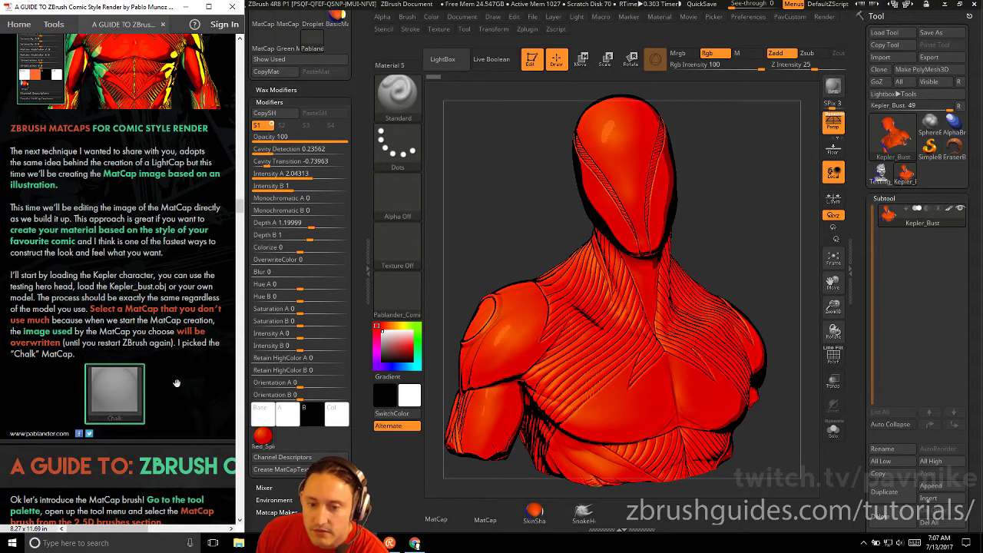
left_click(404, 293)
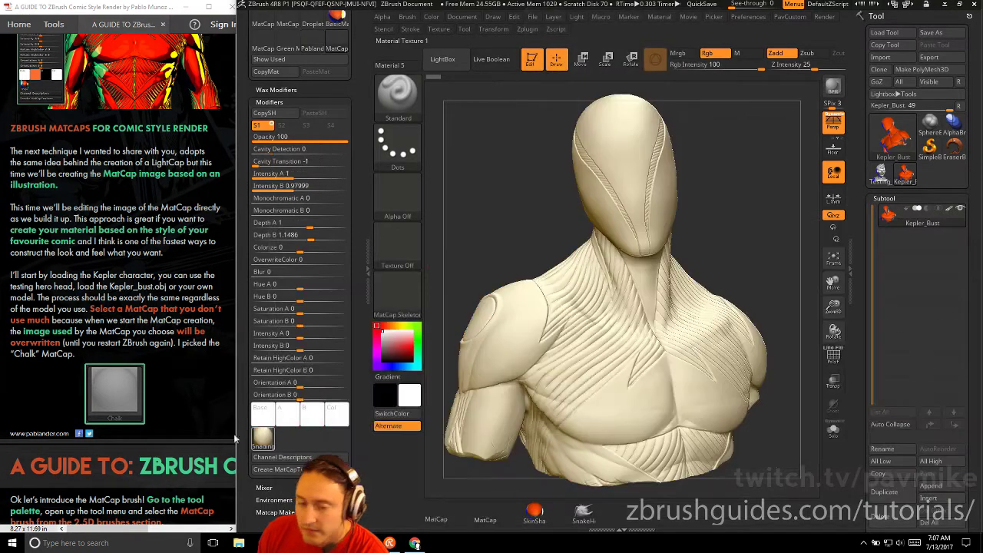
mouse_move(397, 292)
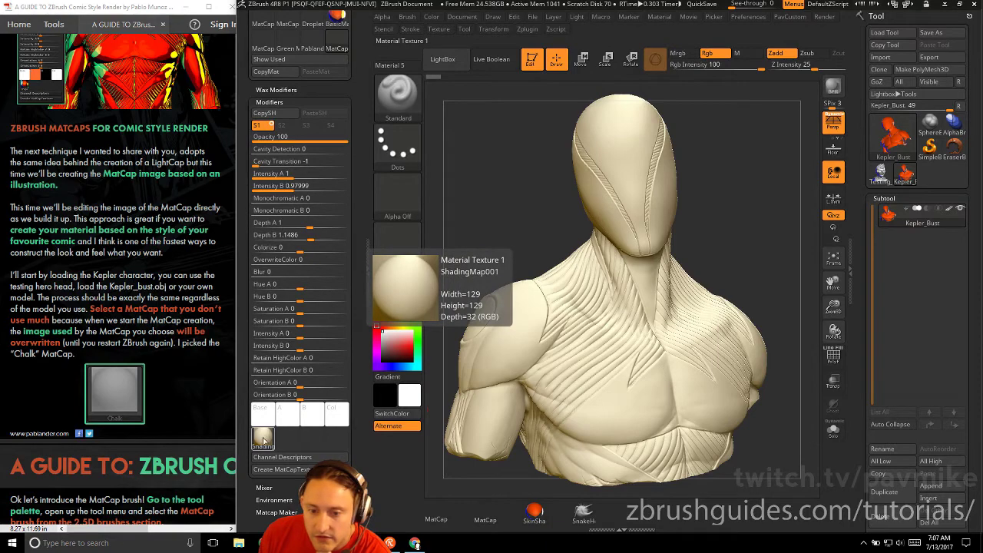
left_click_drag(154, 271, 142, 294)
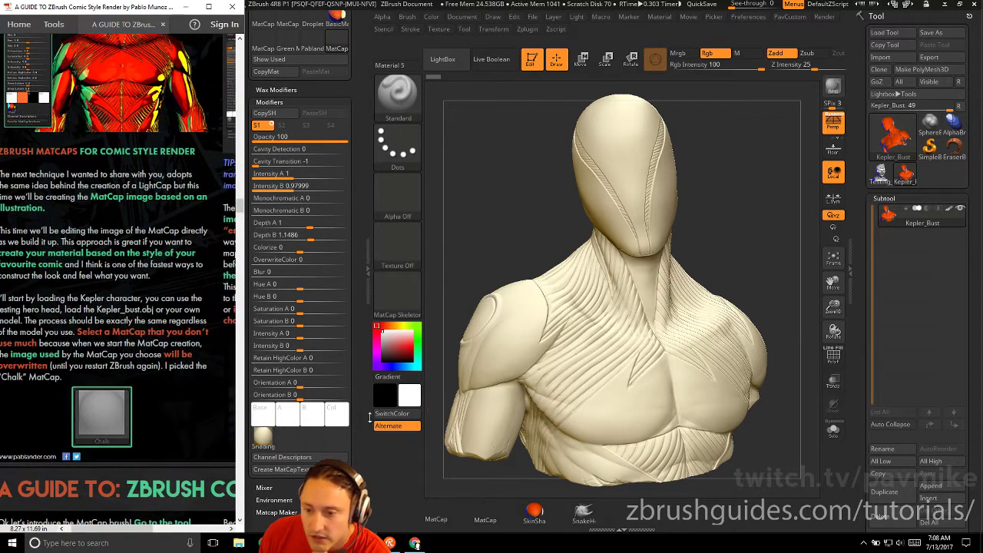
- Assign the MatCap Red Wax material to the Kepler bust and bring up the guide's instructions on resetting its modifiers
left_click(399, 295)
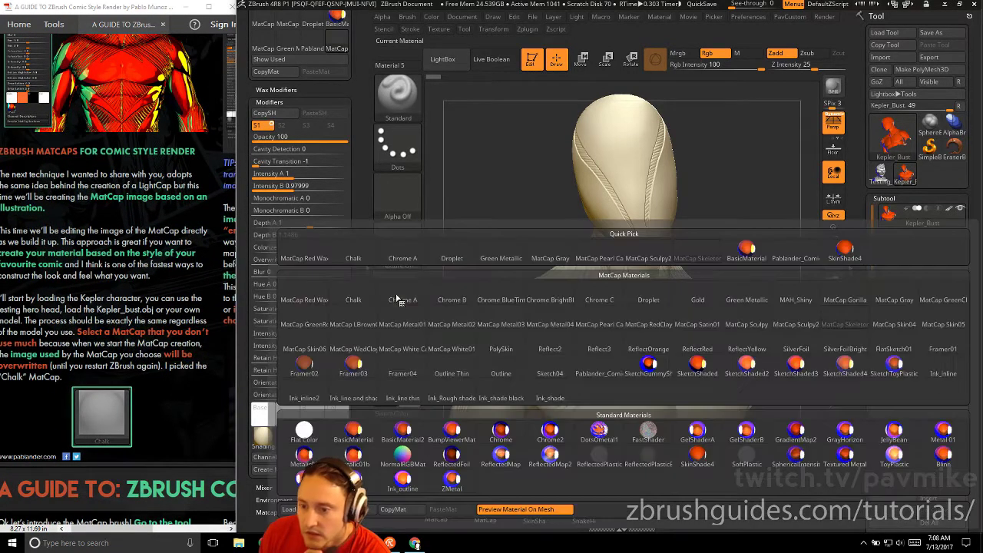
left_click(399, 317)
left_click_drag(224, 100, 18, 296)
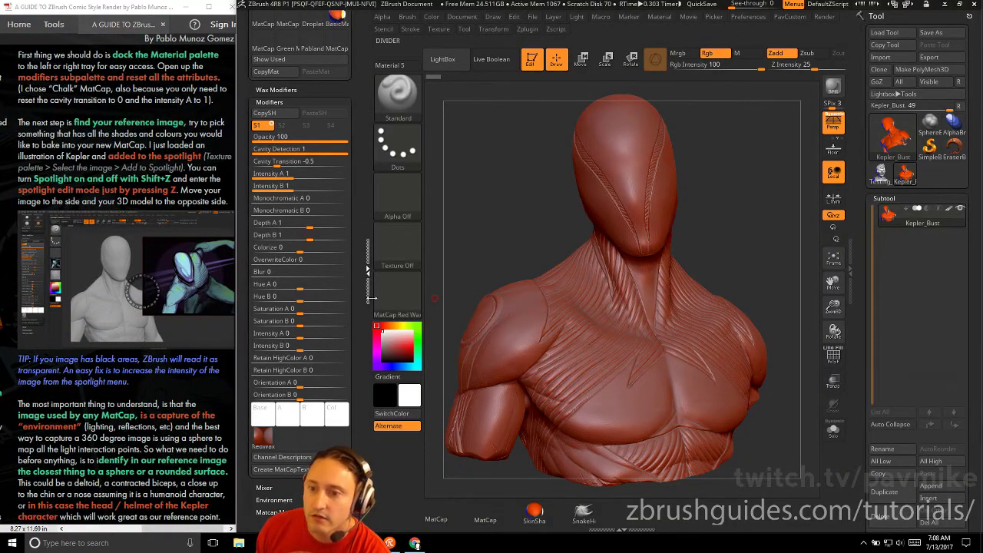
- Dock the Material palette in the side tray and set the MatCap's Cavity Transition to 0
left_click(367, 269)
left_click(244, 75)
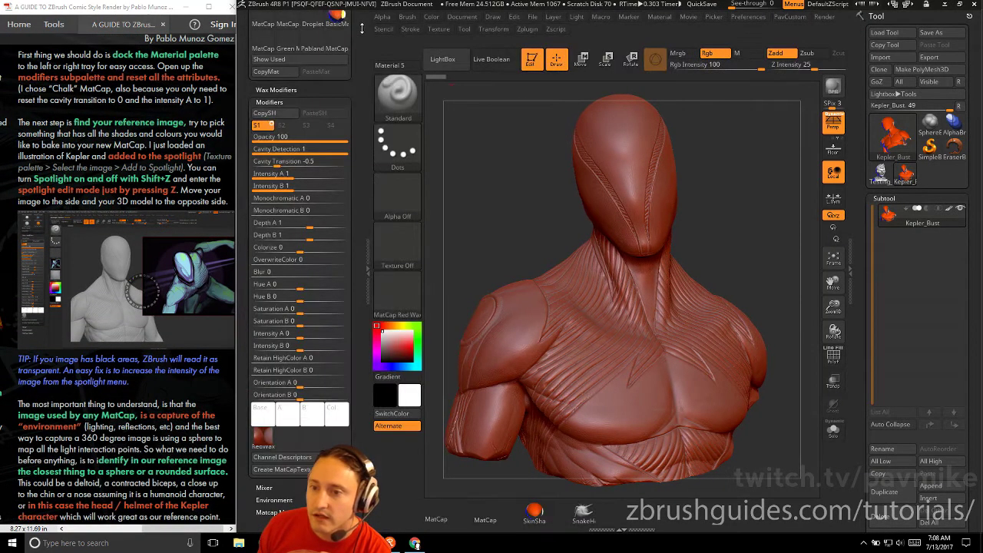
left_click(352, 16)
left_click(663, 16)
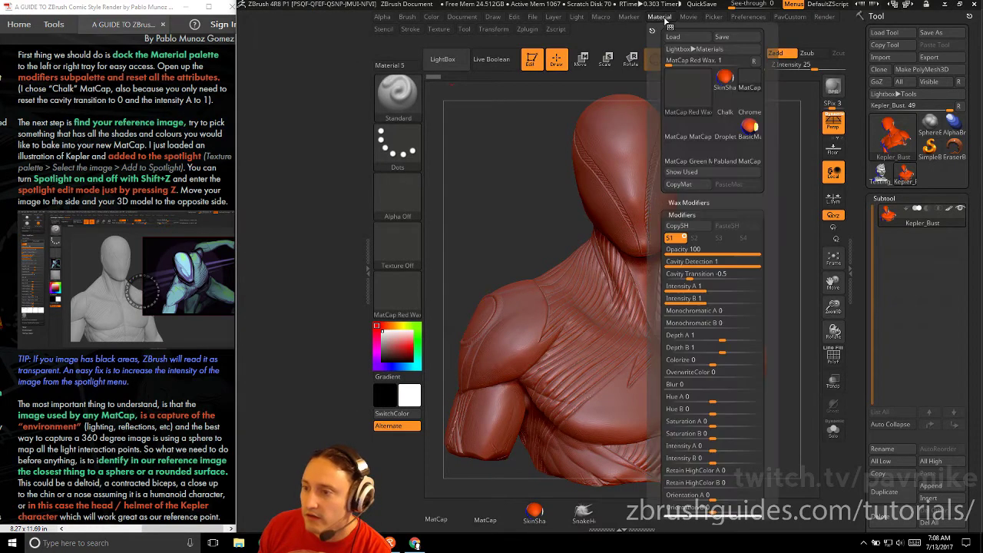
left_click_drag(652, 31, 367, 133)
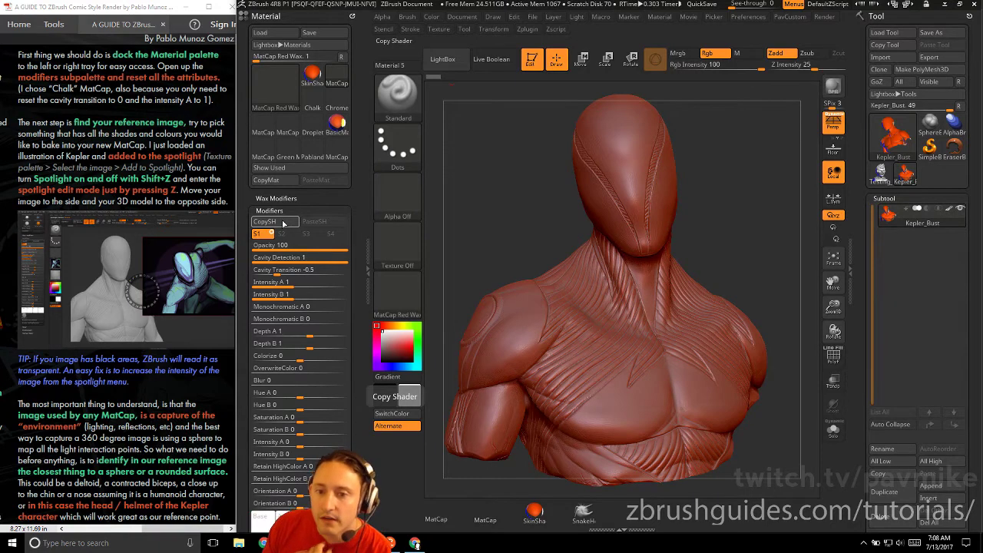
left_click_drag(246, 226, 244, 136)
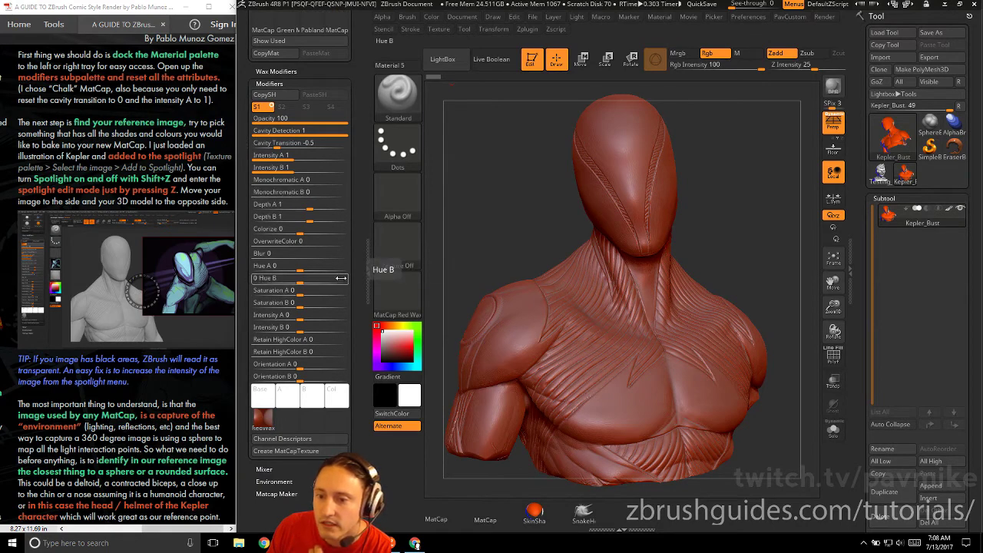
left_click(305, 146)
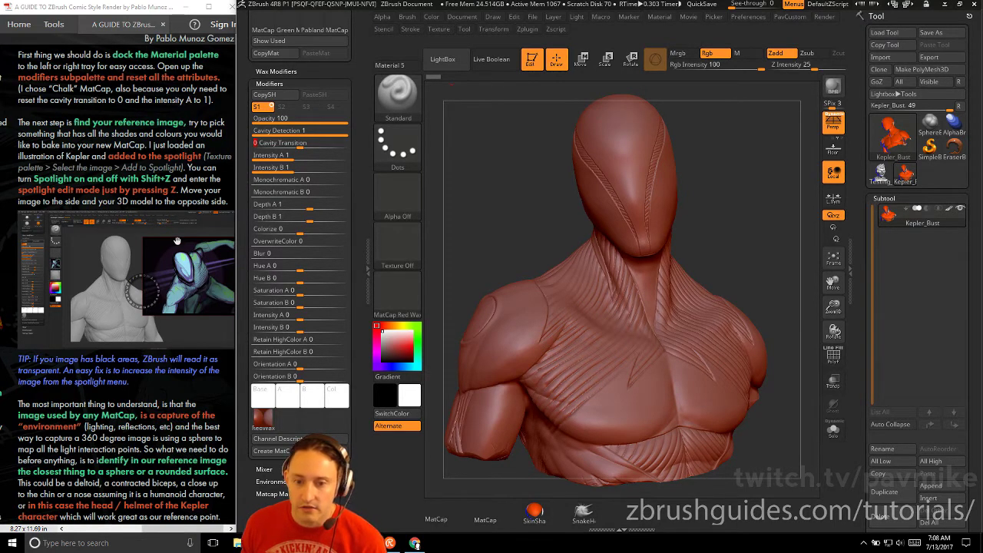
- Capture a roughly square screenshot region around the head and shoulders of the Kepler illustration in the PDF guide
left_click_drag(190, 268, 192, 272)
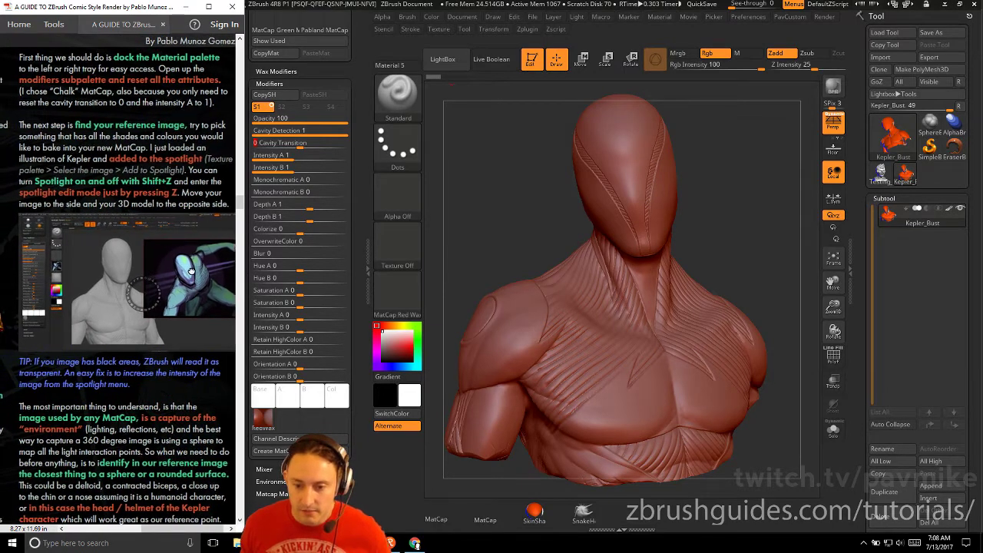
scroll(128, 222, "up", 6, "ctrl")
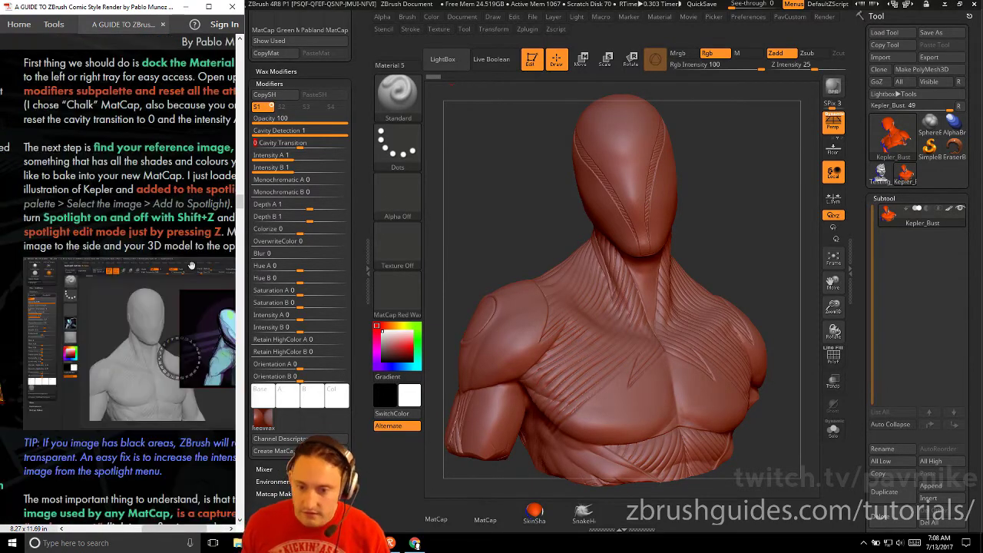
scroll(128, 222, "down", 10)
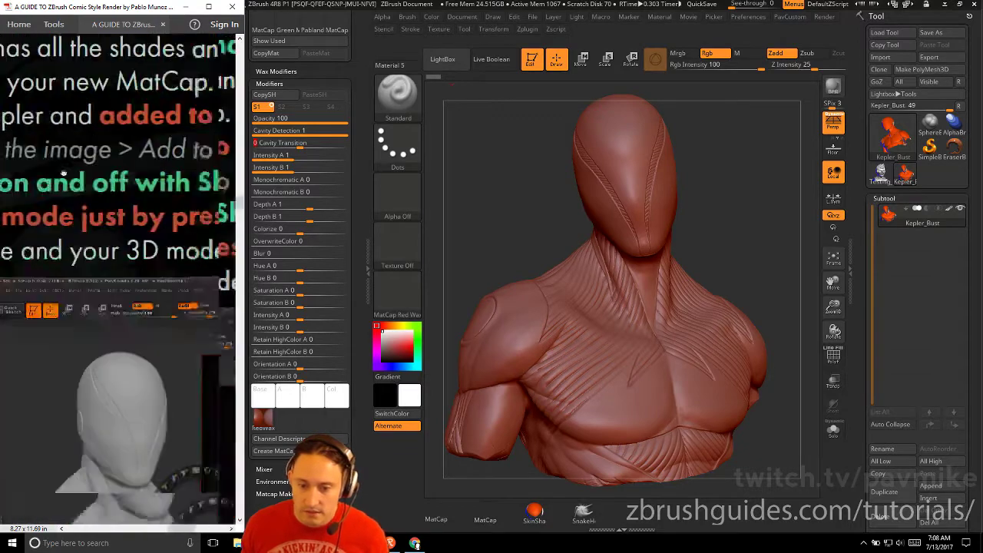
left_click_drag(101, 213, 102, 215)
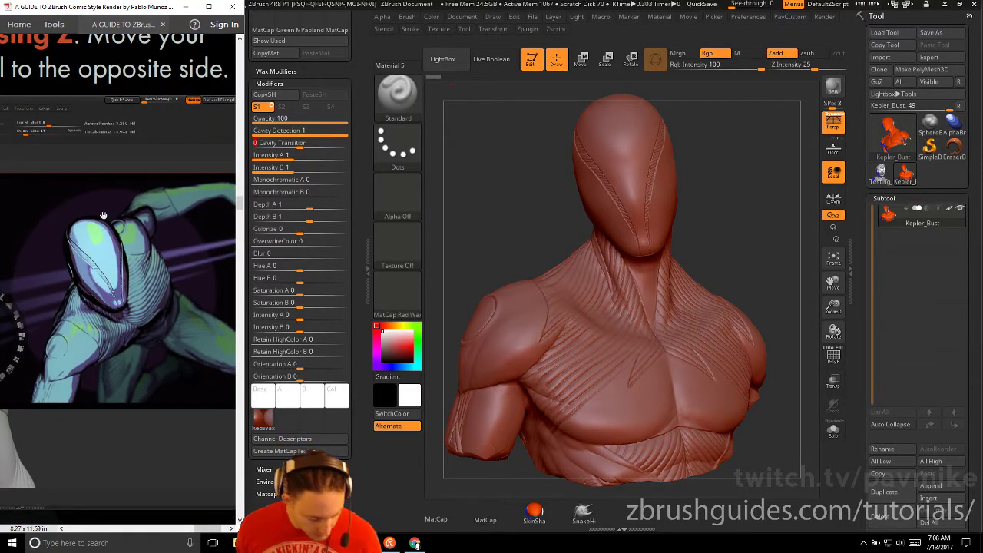
key("Print")
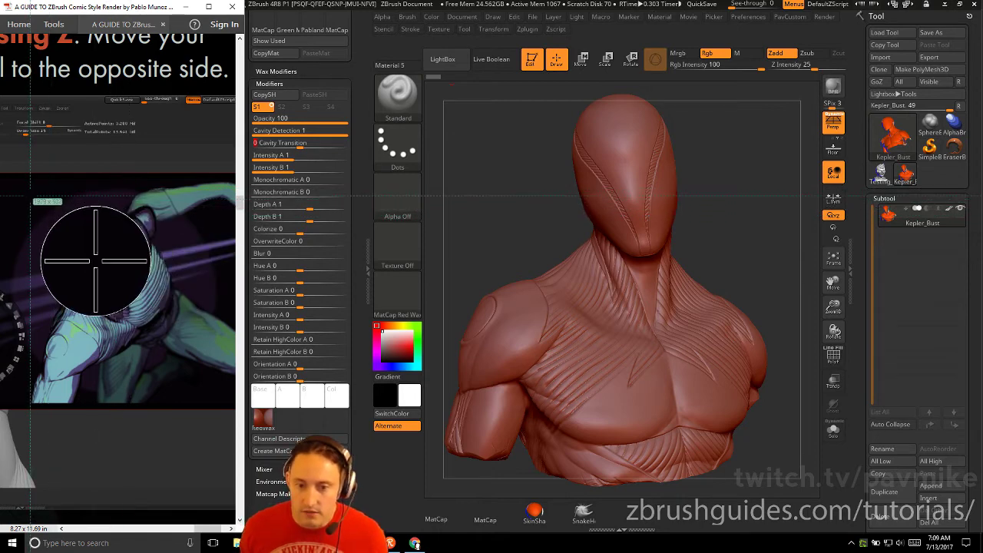
left_click_drag(31, 196, 207, 376)
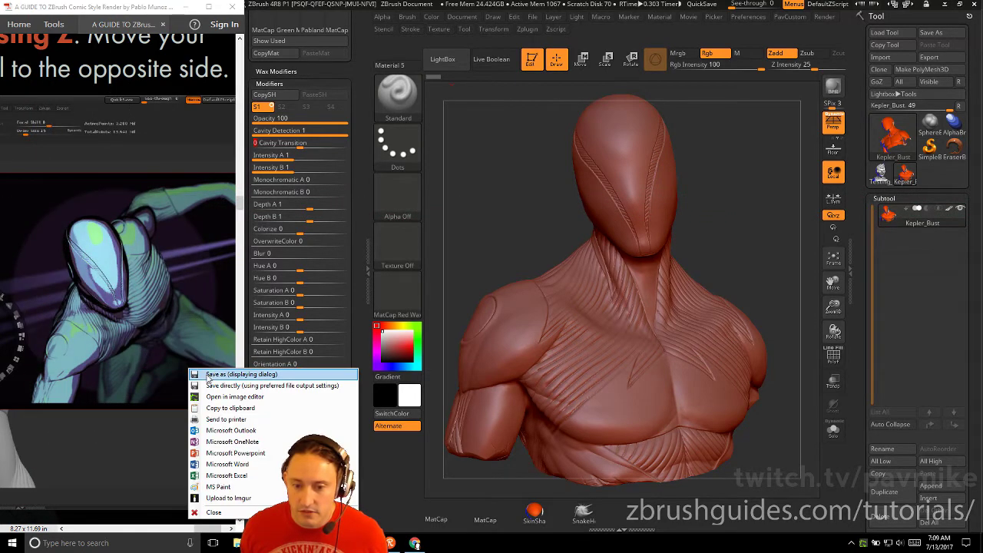
- Save the captured illustration as ComicColor.jpg in the ComicRendering folder
left_click(222, 375)
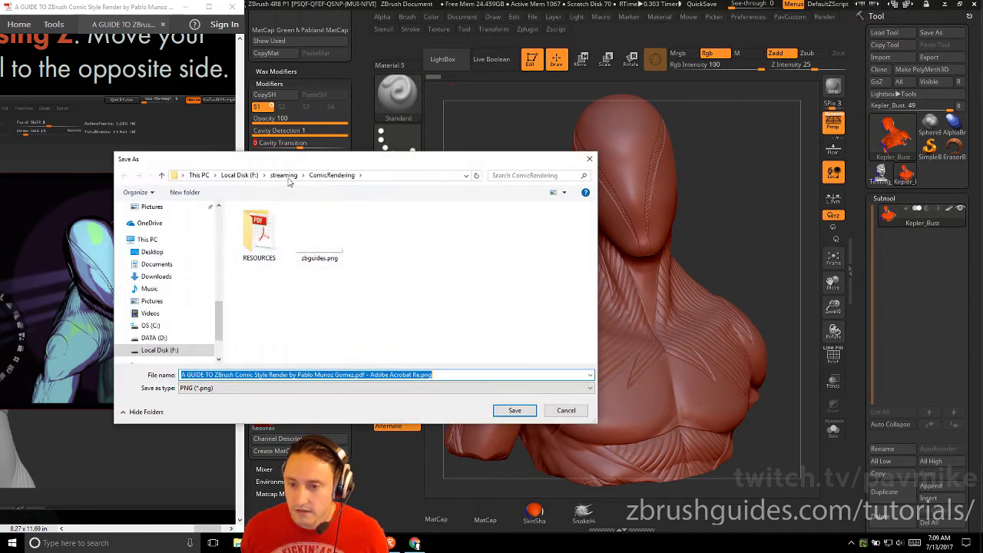
type("Co")
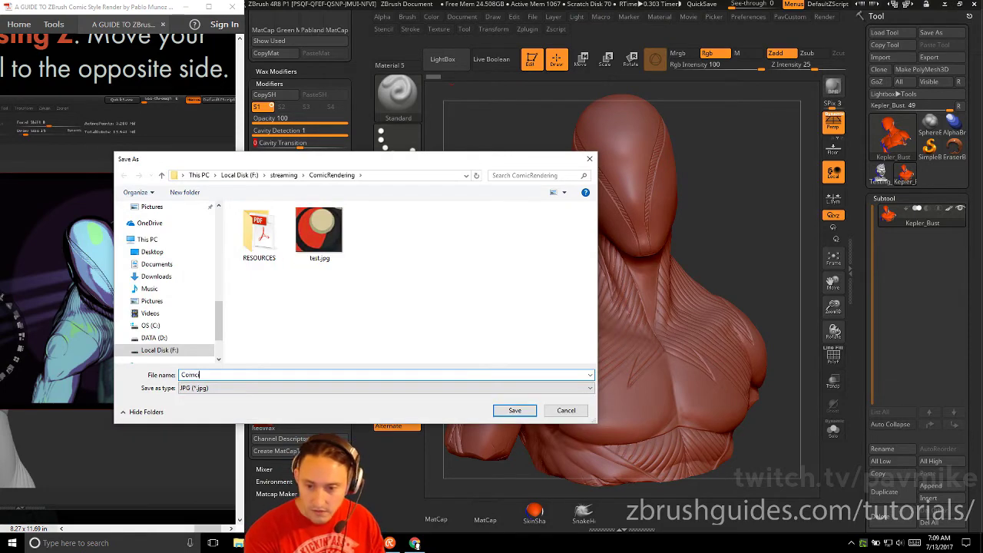
type("mic")
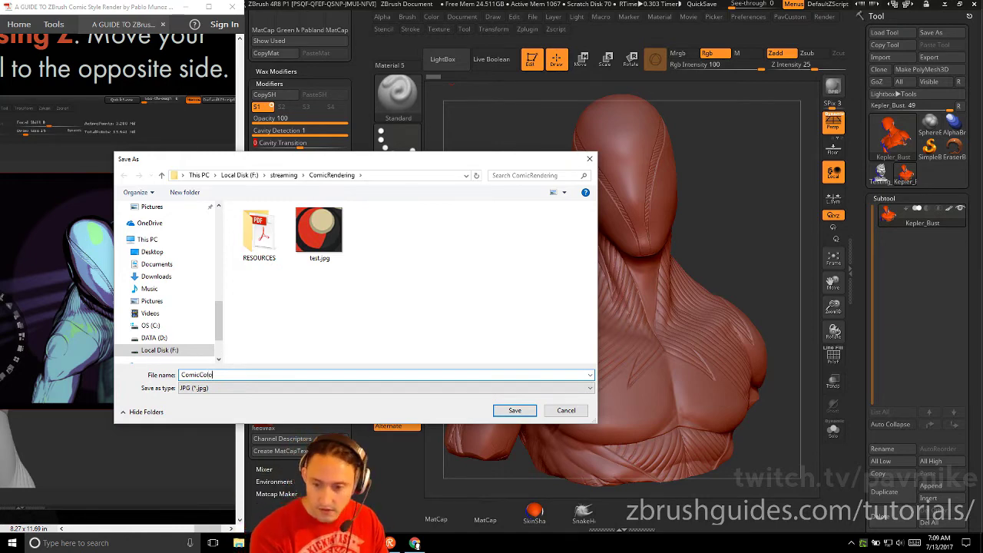
type("Colo")
key("Return")
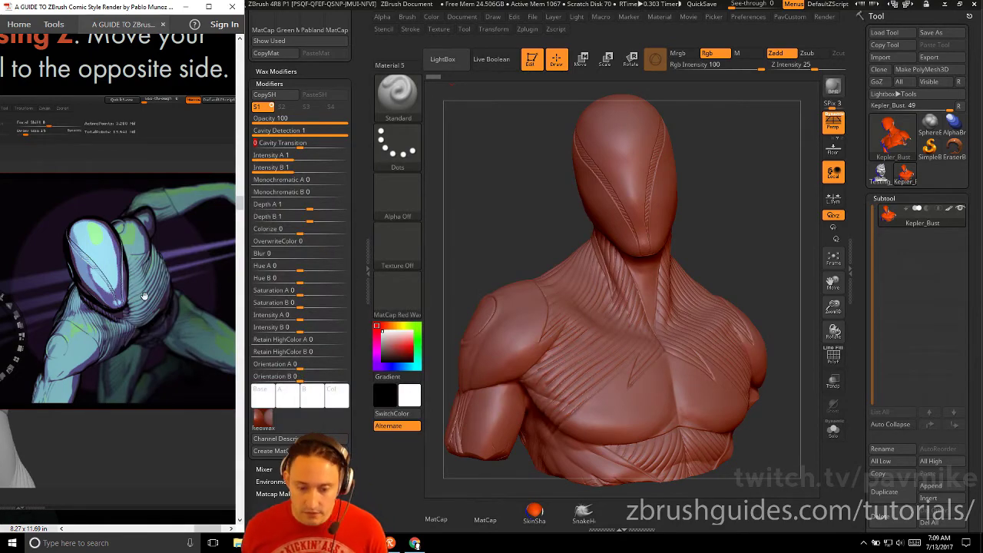
- Import ComicColor.jpg from the ComicRendering folder as a texture
scroll(143, 295, "down", 5, "ctrl")
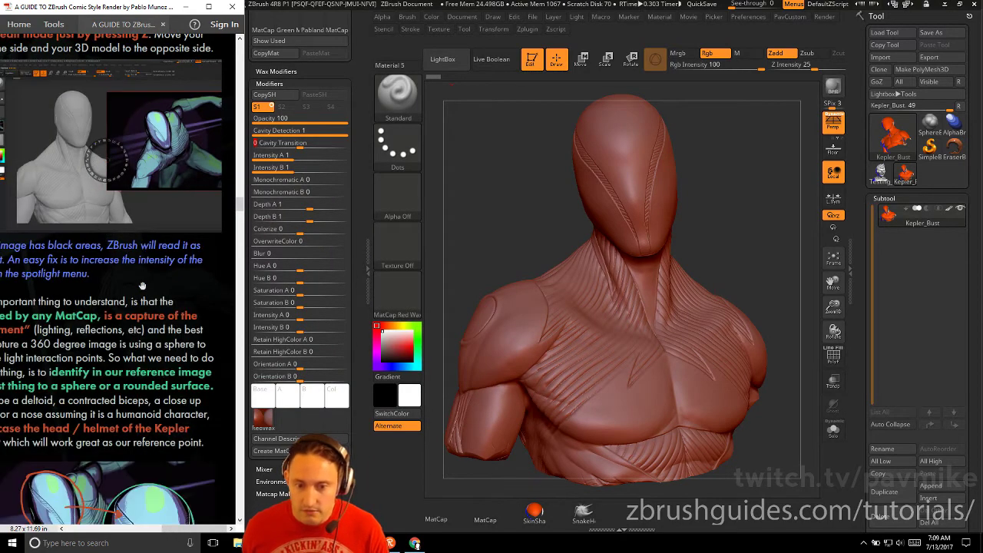
scroll(160, 310, "down", 3, "ctrl")
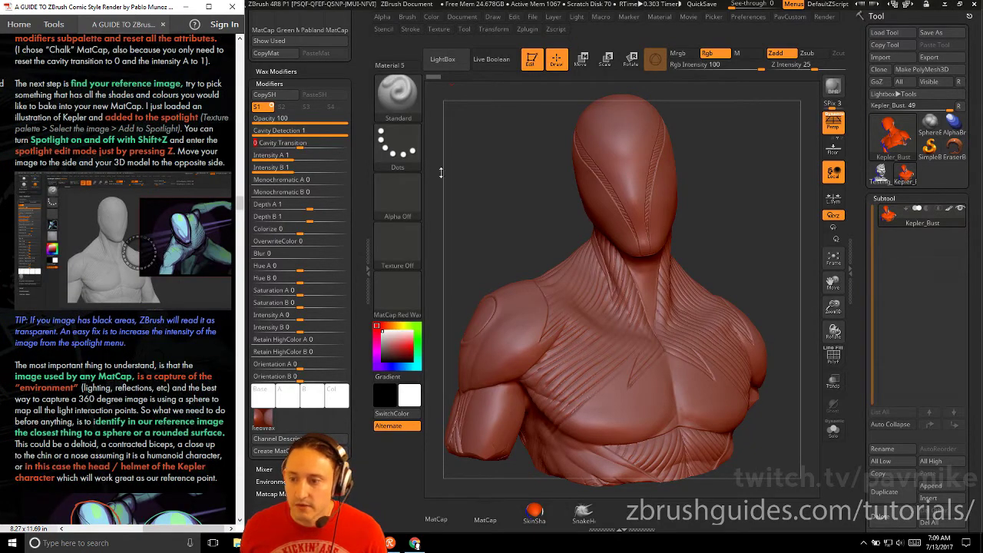
left_click(443, 30)
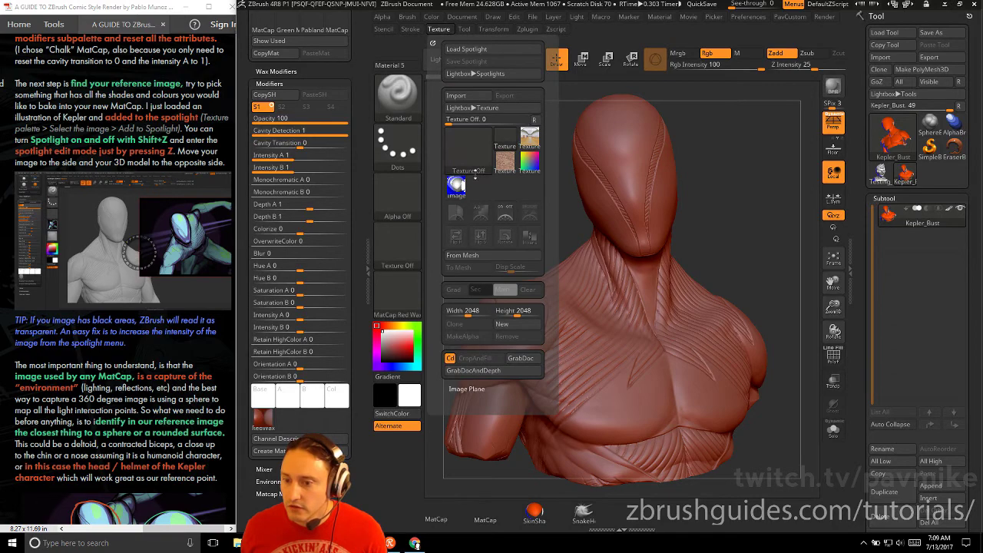
left_click(456, 95)
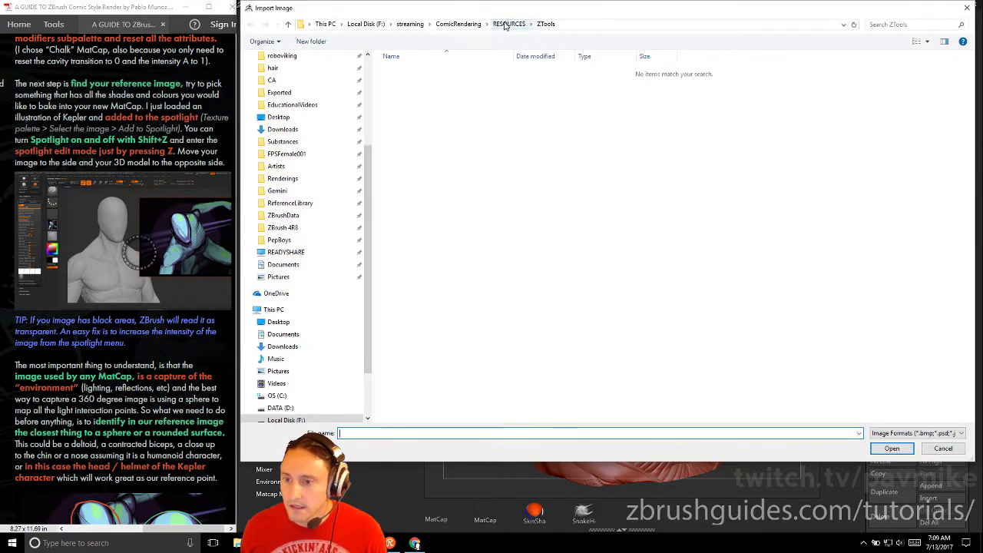
left_click(506, 24)
left_click(459, 24)
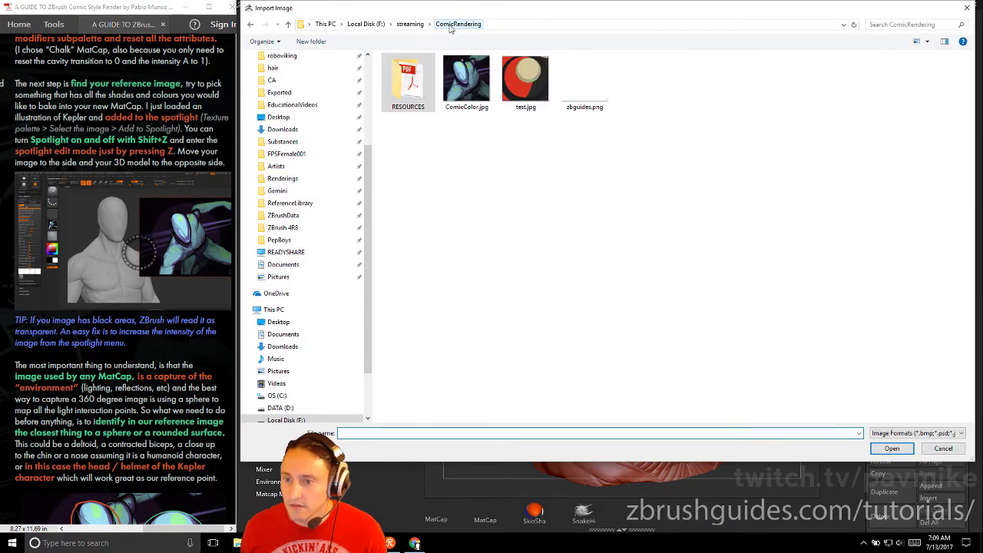
double_click(478, 89)
- Select the ComicColor texture and add it to Spotlight
mouse_move(483, 188)
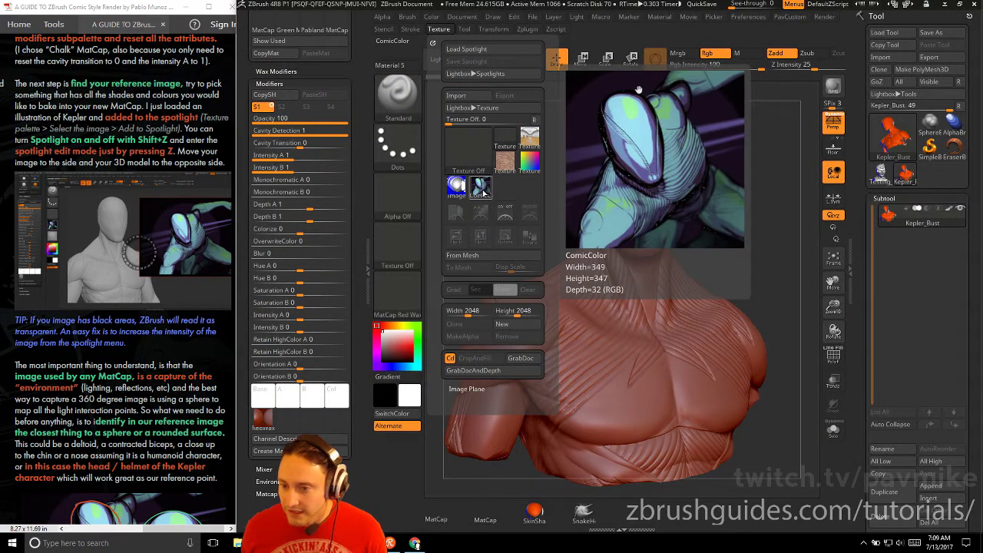
left_click(481, 187)
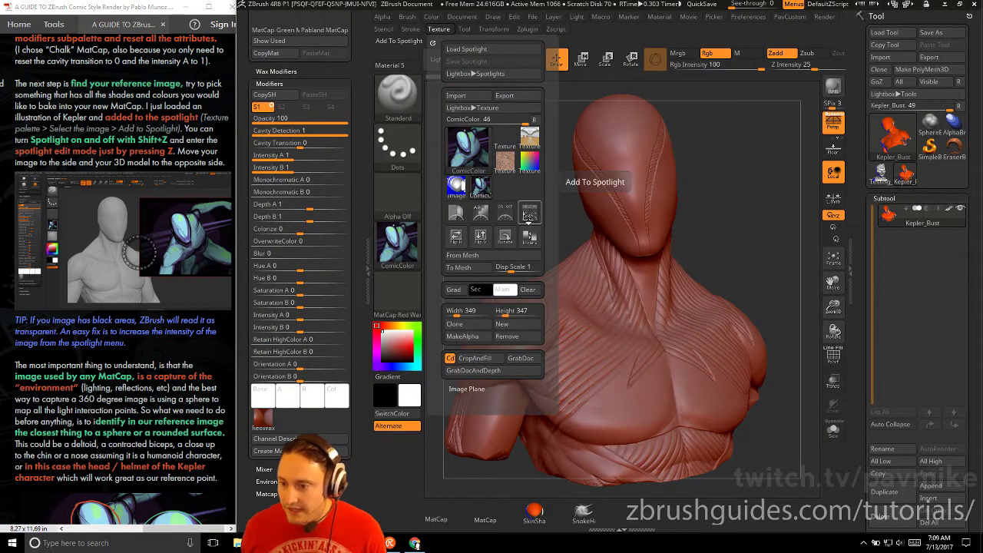
left_click(528, 218)
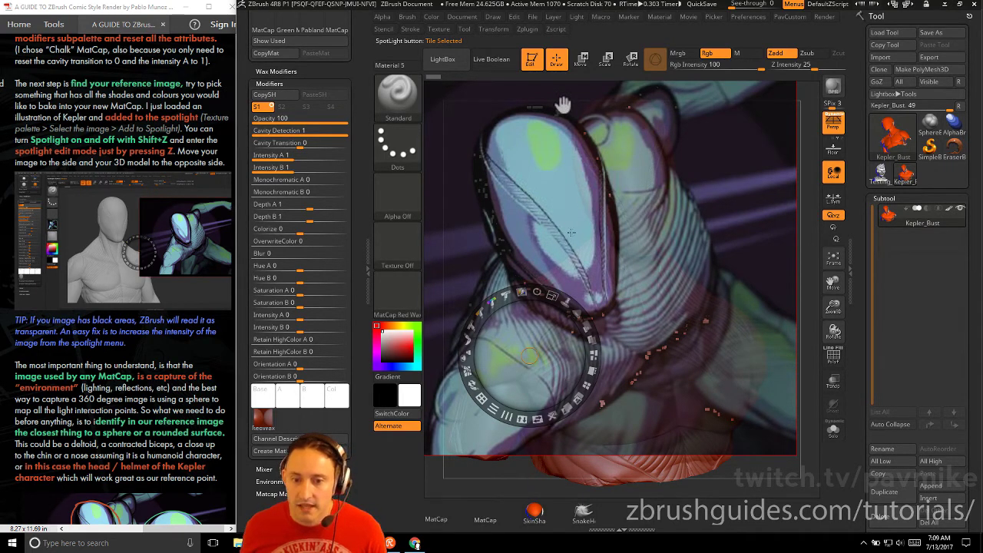
- Place the Spotlight dial over the helmet in the reference image and scale the image down to about half its size
left_click_drag(580, 210, 535, 186)
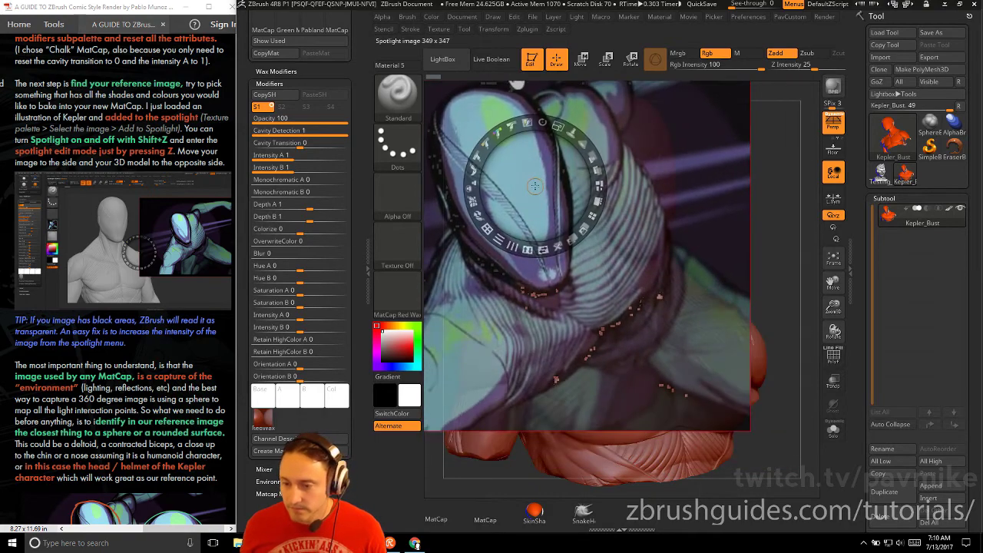
left_click_drag(631, 152, 667, 169)
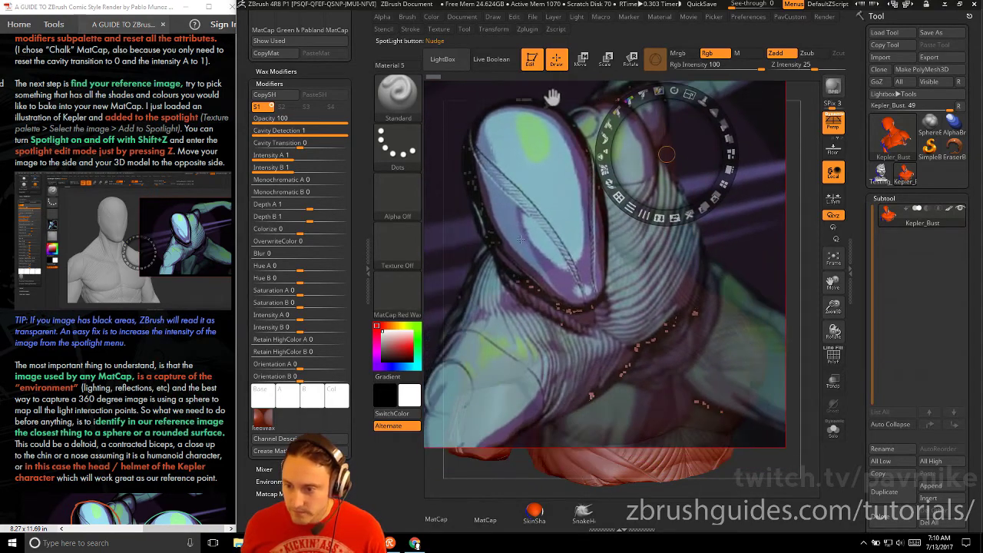
left_click_drag(512, 226, 528, 244)
left_click_drag(551, 185, 524, 185)
left_click_drag(555, 153, 565, 123)
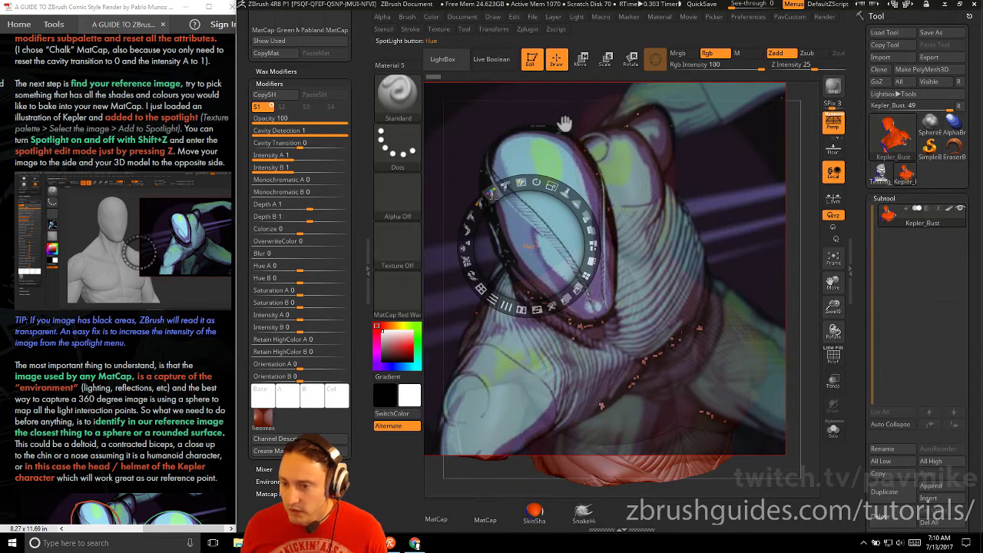
left_click_drag(505, 186, 506, 188)
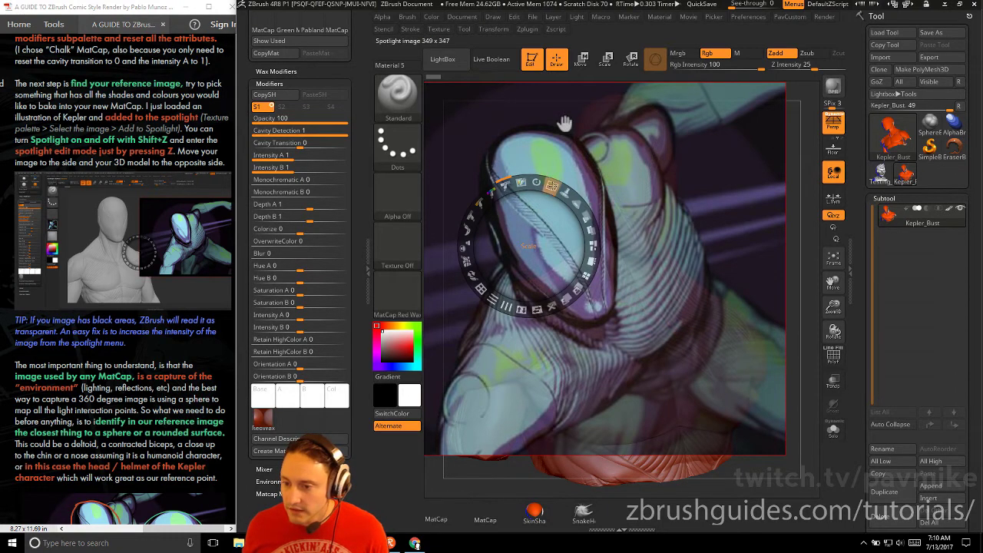
left_click_drag(564, 123, 494, 184)
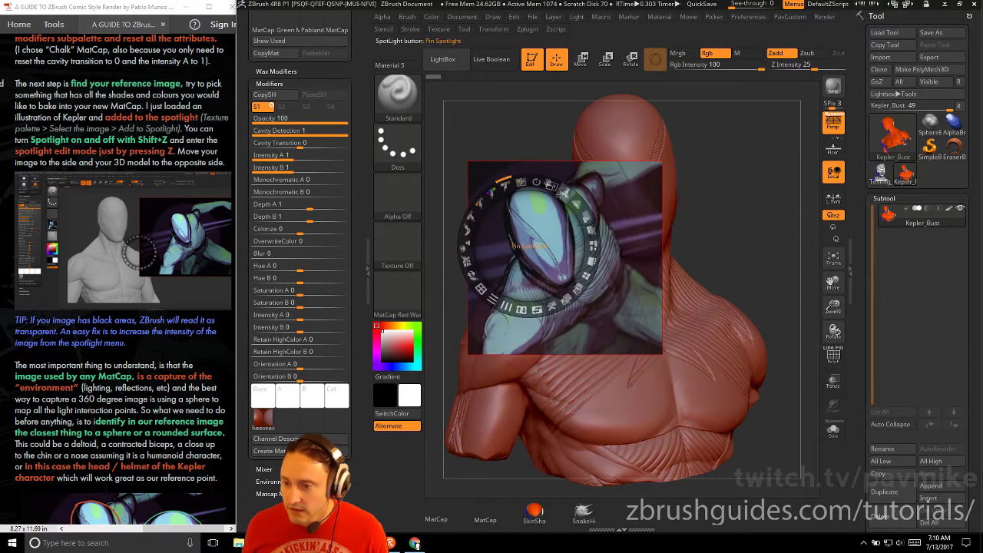
- Move the Kepler reference image clear of the bust's head and leave Spotlight edit mode
left_click_drag(586, 218, 560, 262)
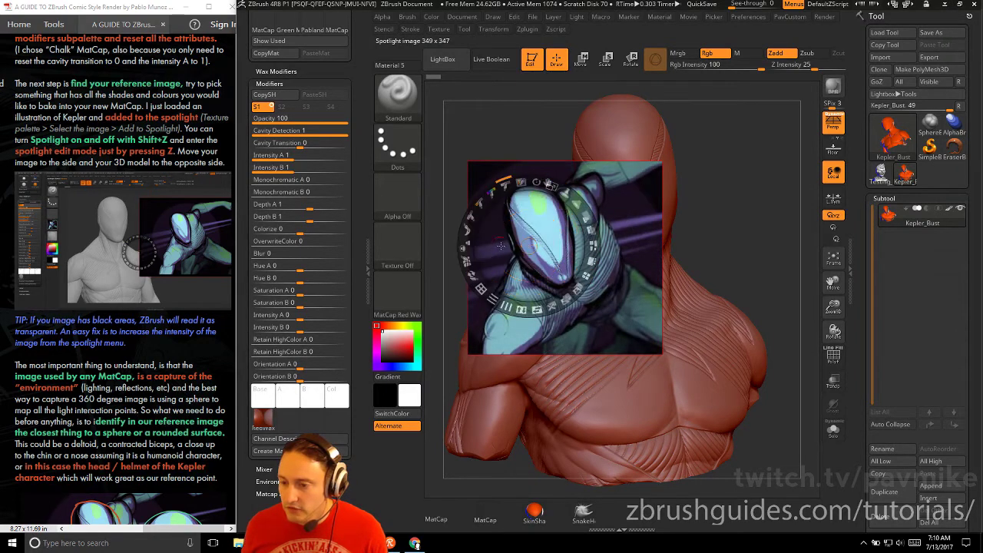
left_click_drag(538, 207, 517, 136)
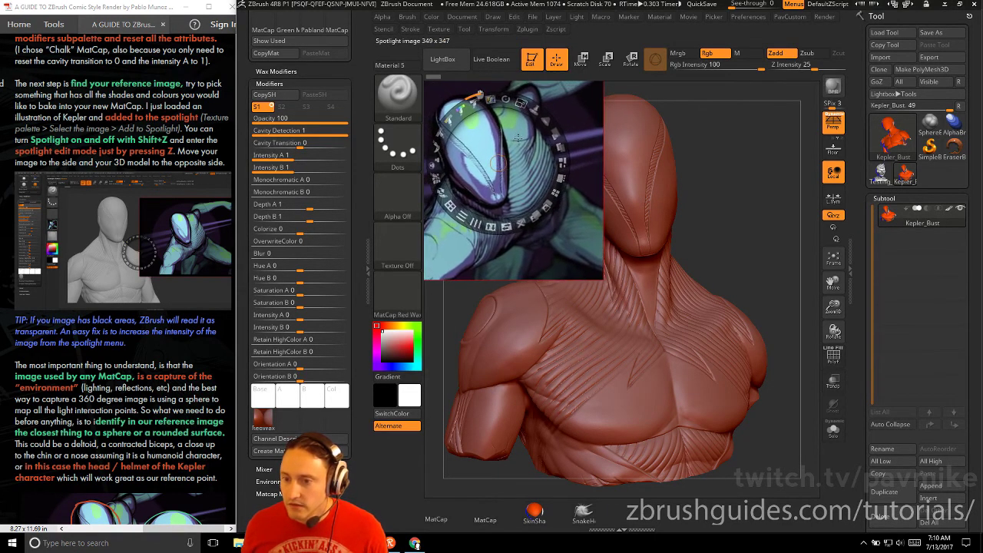
key("z")
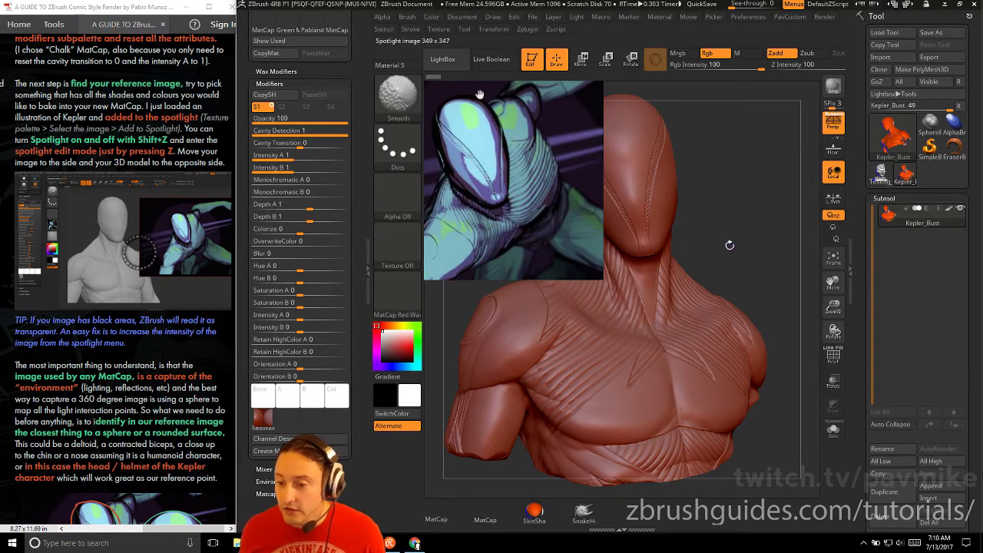
- Toggle the Spotlight reference image off and on to check its display over the canvas
key("shift+z")
key("shift+z")
key("shift+z")
key("shift+z")
key("shift+z")
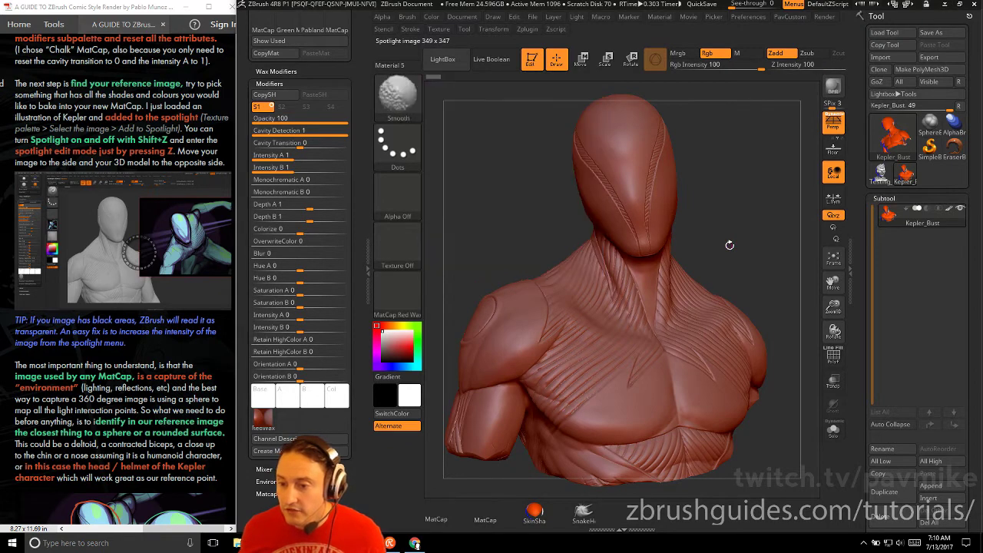
- Nudge the reference image slightly upward, leave Spotlight editing, and turn and place the bust beside the image
key("z")
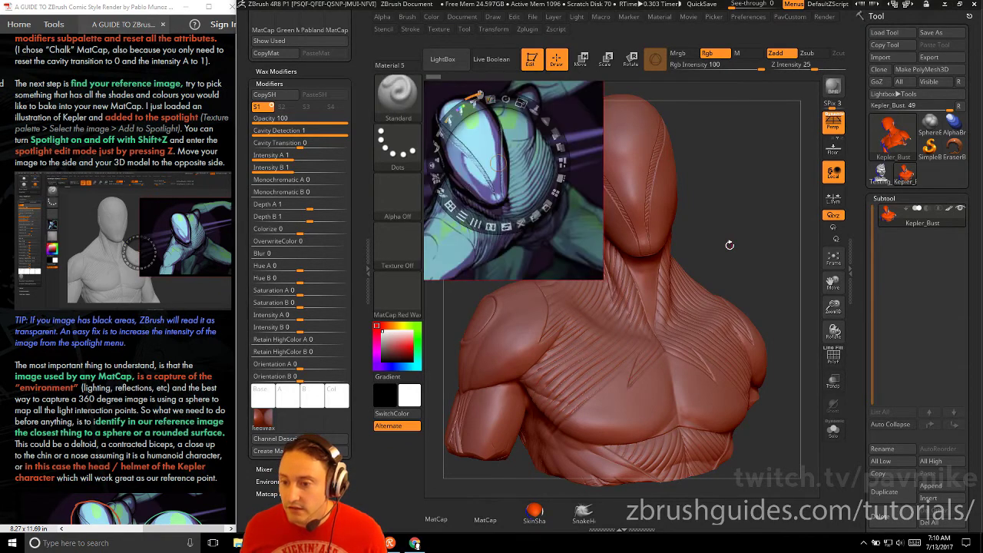
left_click_drag(479, 94, 478, 88)
key("z")
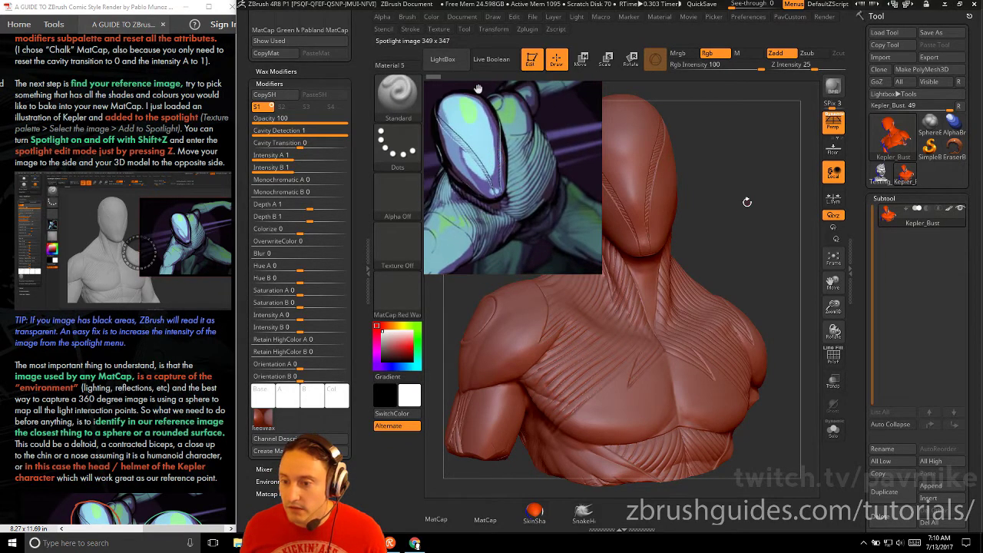
left_click_drag(699, 188, 766, 205)
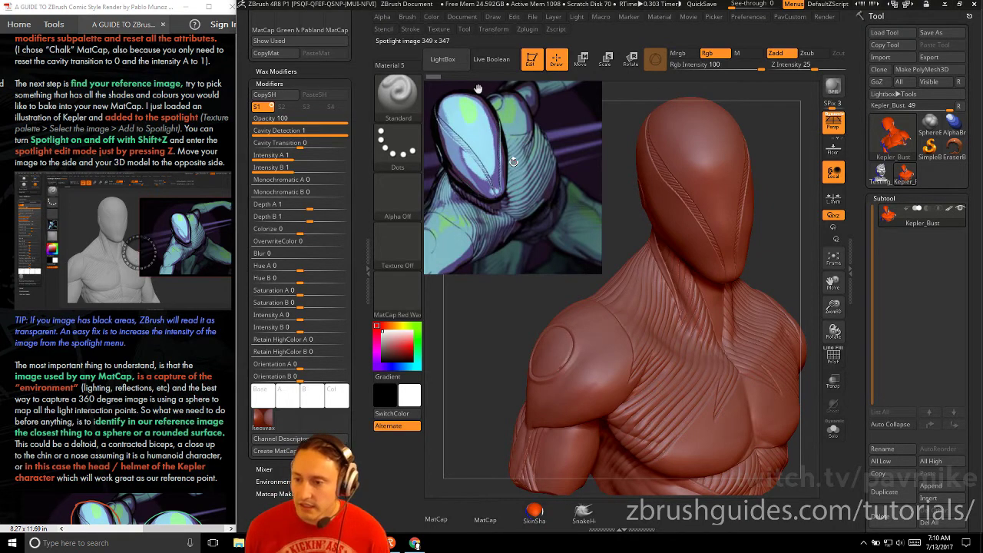
left_click_drag(765, 145, 724, 194)
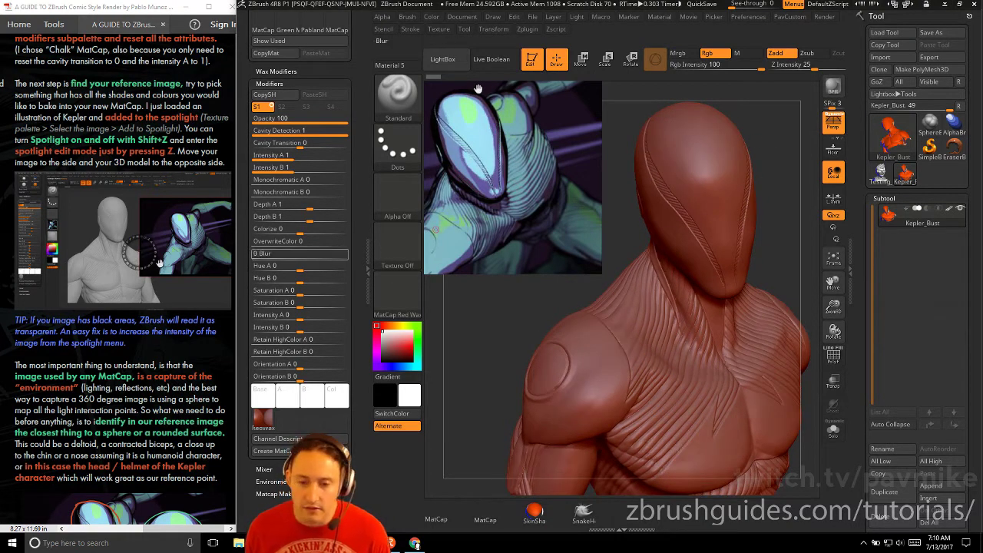
- Show the material's Modifiers settings and examine the texture image used by the MatCap
scroll(85, 278, "down", 2)
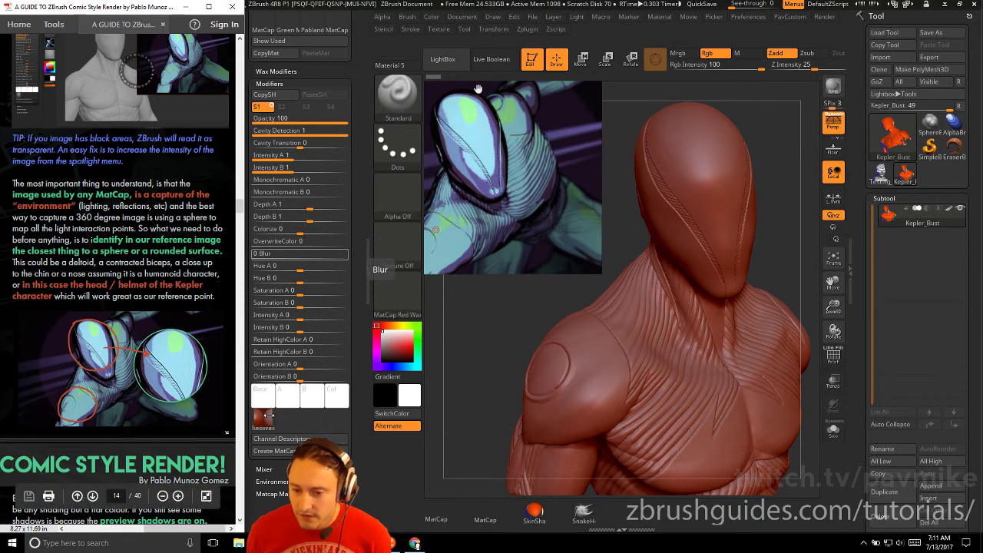
left_click(257, 494)
left_click_drag(268, 229, 268, 254)
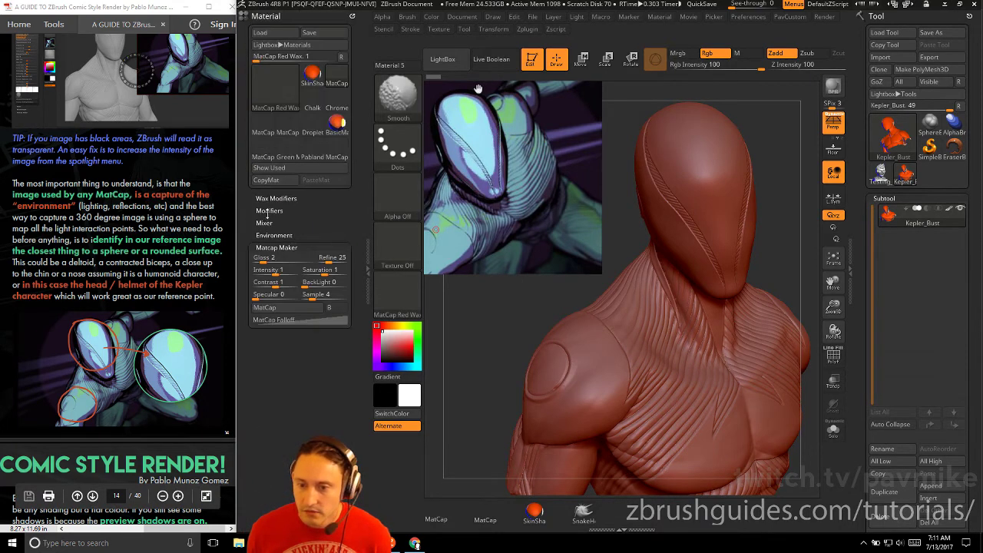
left_click(268, 211)
scroll(283, 453, "down", 3)
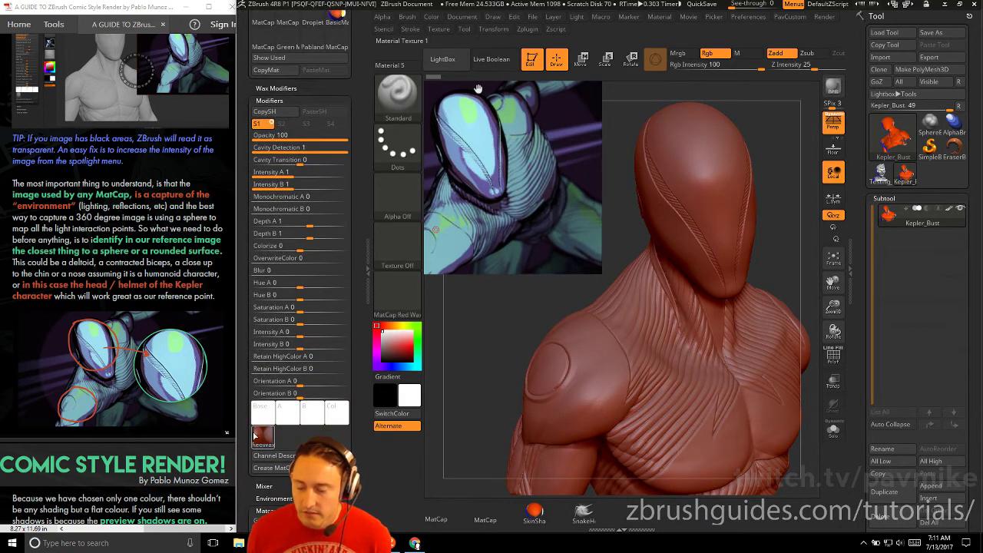
mouse_move(255, 436)
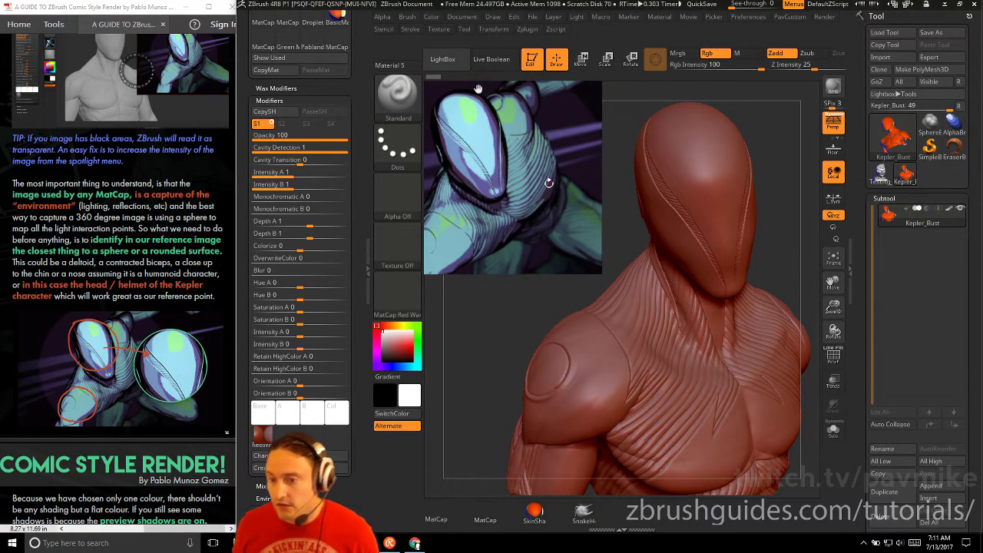
- Drop the bust out of edit mode by switching tools, and select the MatCap brush from the 2.5D brushes
scroll(226, 300, "down", 10)
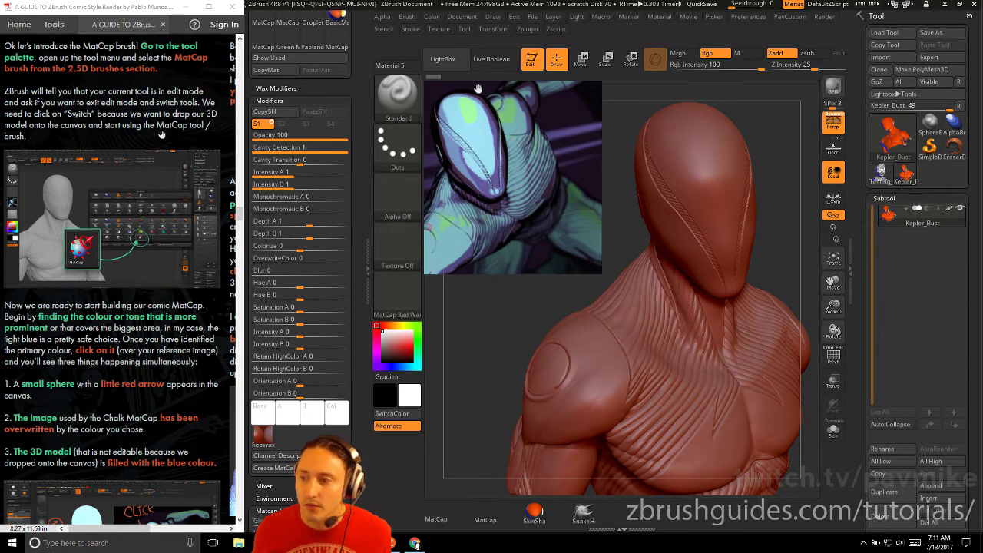
left_click_drag(108, 126, 116, 141)
left_click(928, 147)
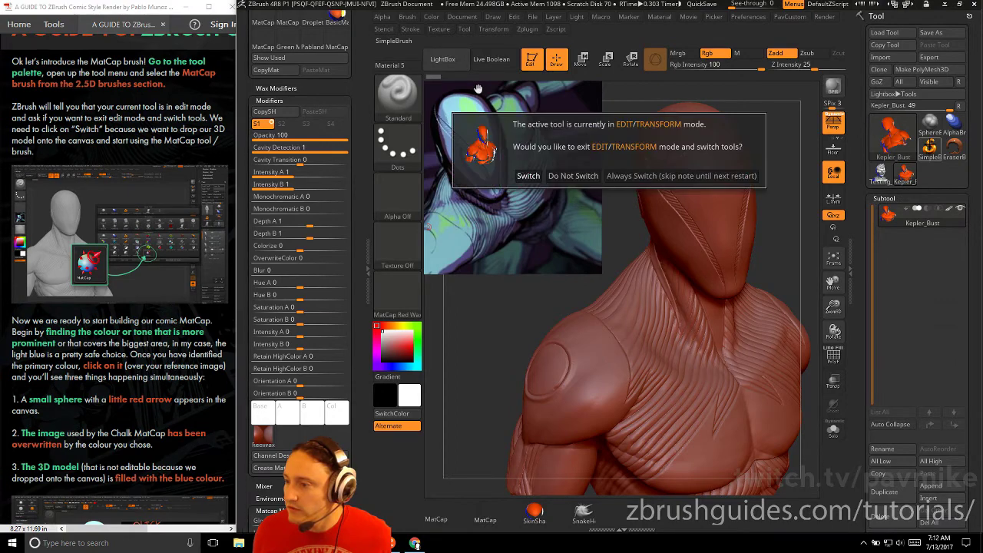
left_click(528, 176)
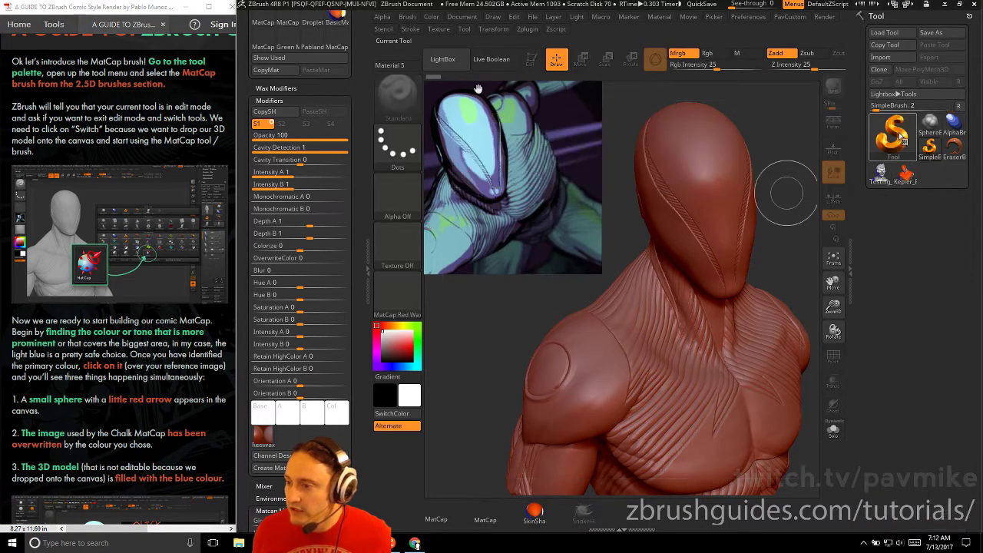
left_click(899, 137)
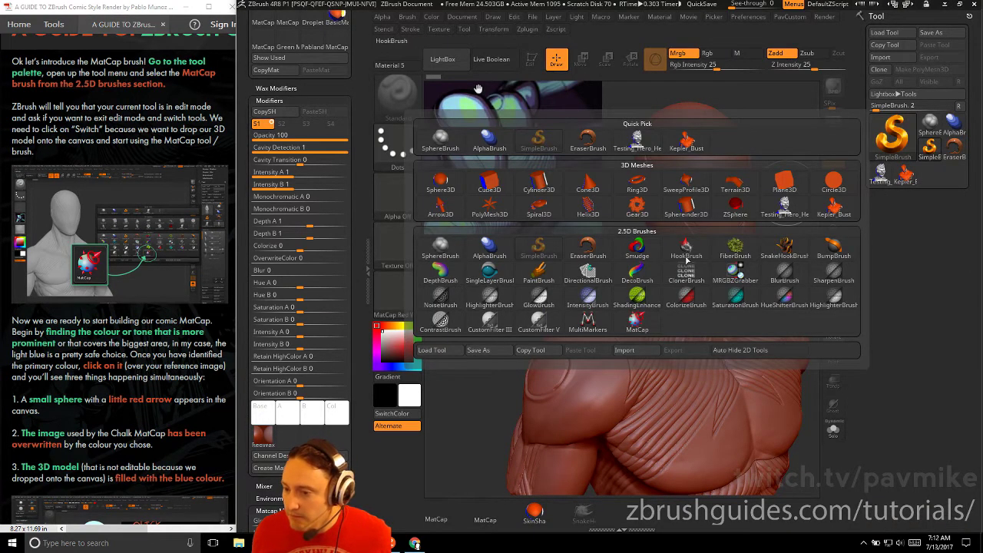
left_click(637, 321)
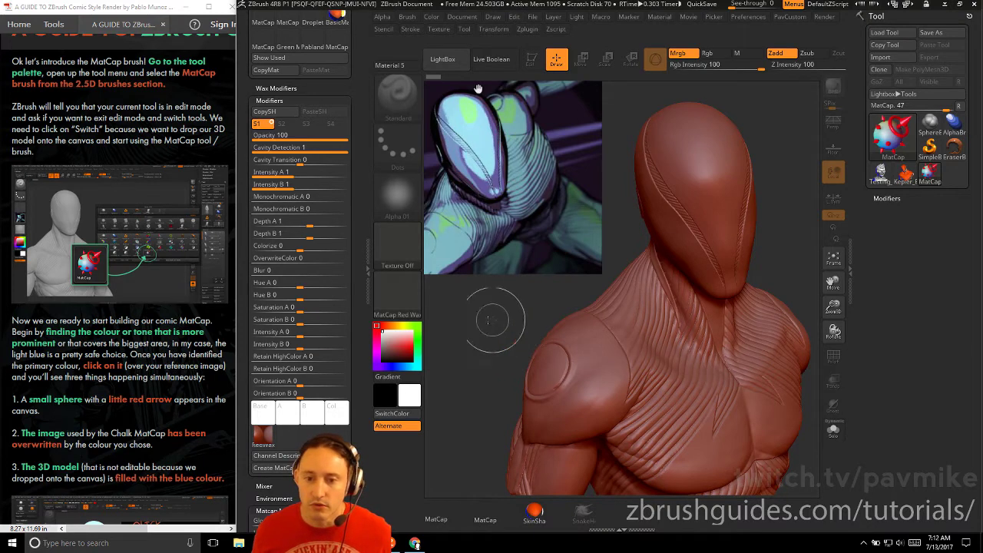
- Sample the light blue of the helmet in the reference image as the MatCap's first colour
scroll(150, 257, "down", 3)
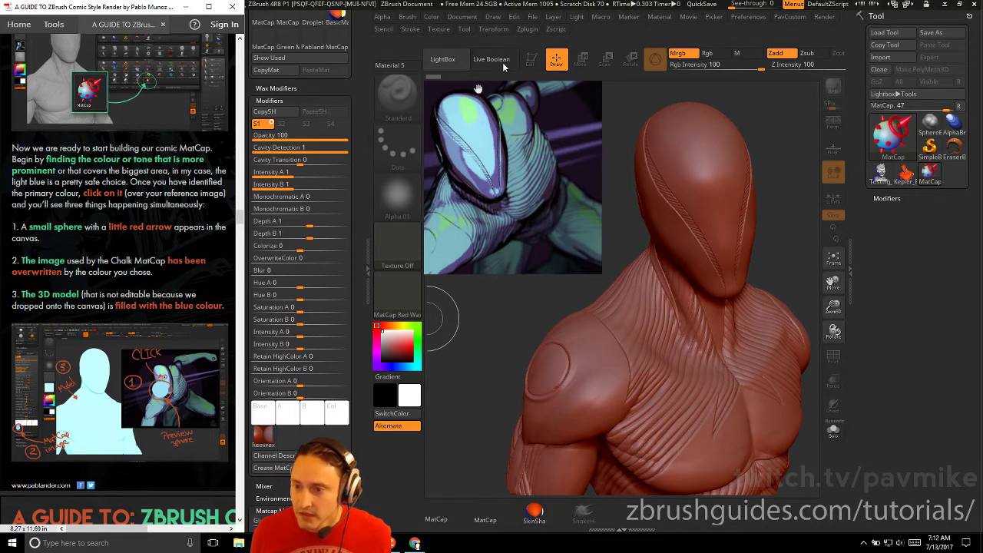
left_click(522, 5)
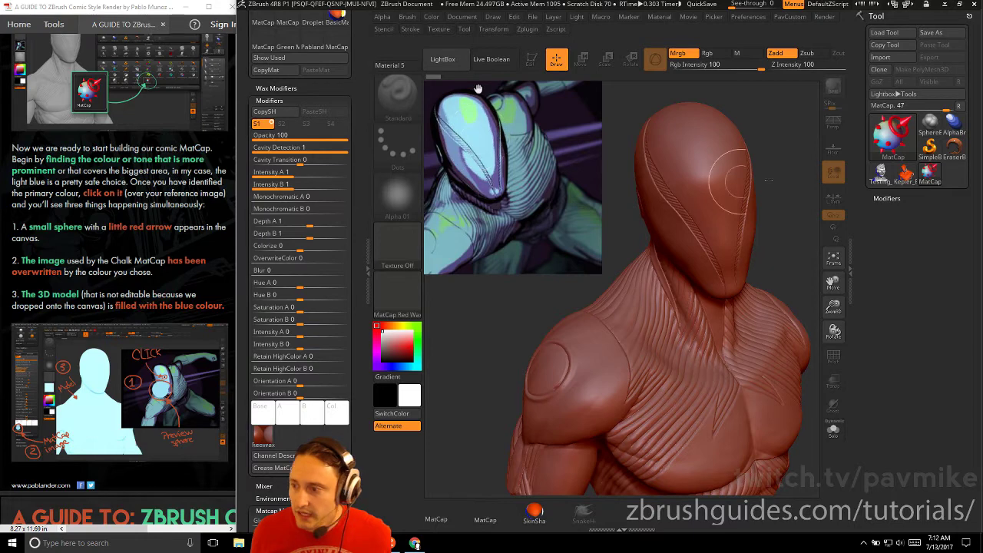
left_click(491, 146)
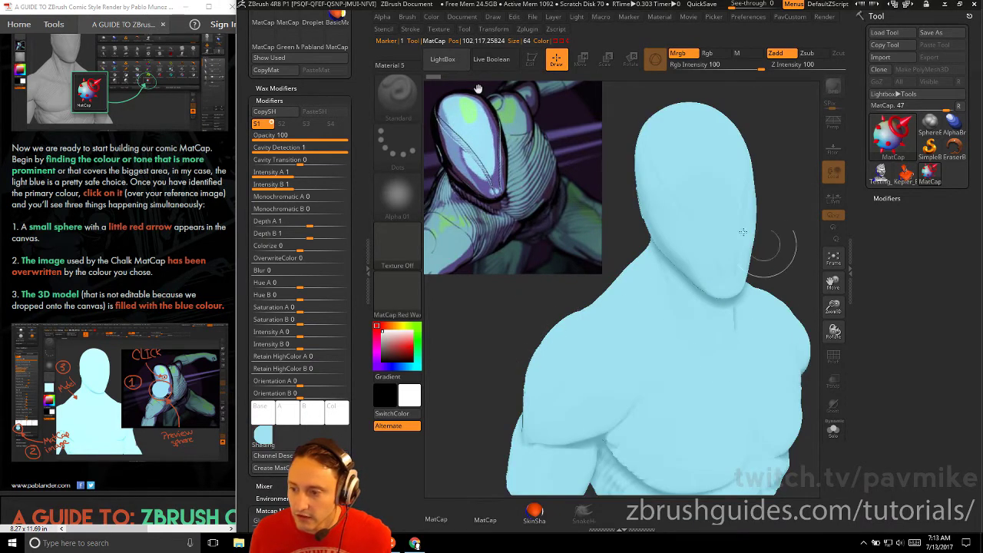
mouse_move(263, 438)
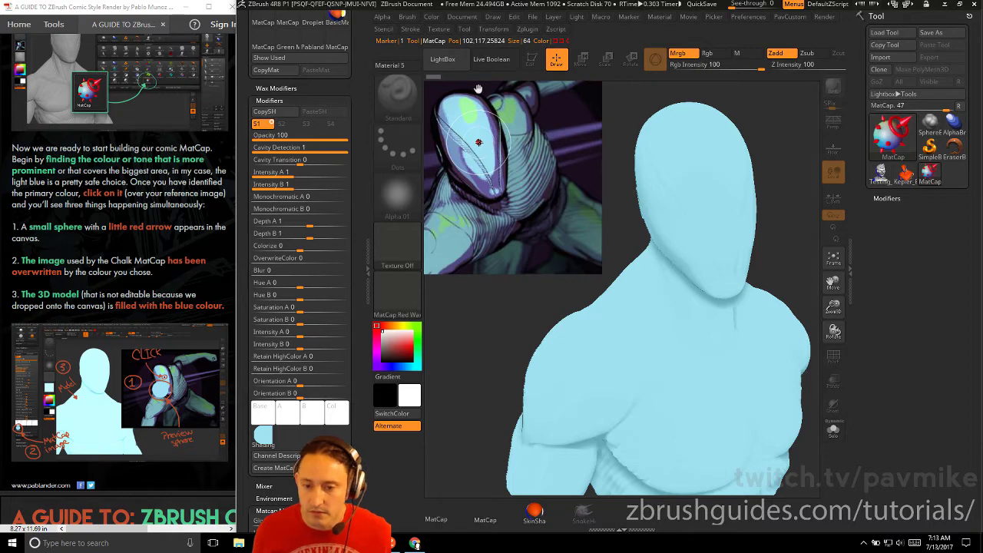
- Try adjusting the object shadow intensity of the preview shadows and set it to 0.3
left_click_drag(222, 82, 10, 241)
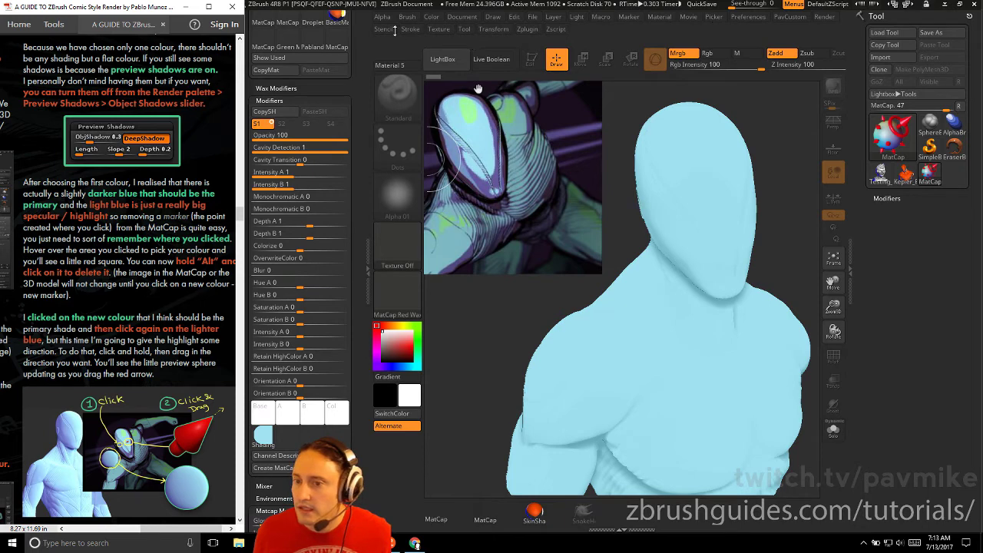
left_click(824, 16)
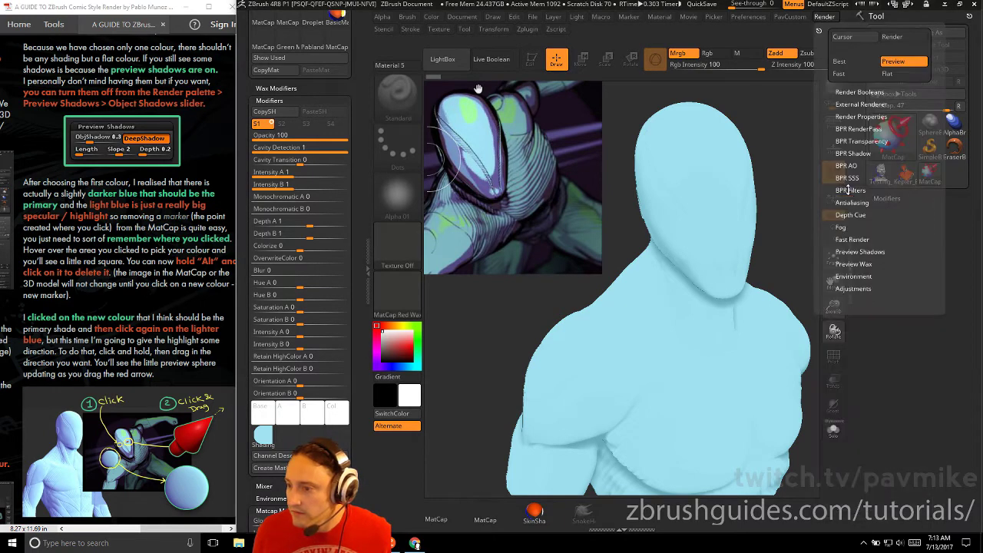
left_click(858, 252)
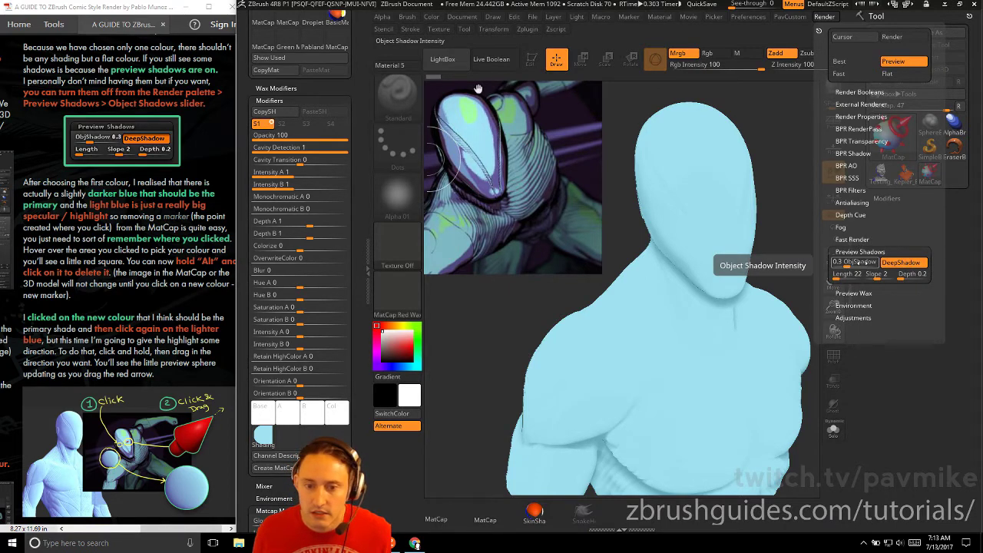
mouse_move(852, 262)
left_mouse_down()
mouse_move(834, 262)
mouse_move(848, 263)
left_mouse_up()
type("0.3")
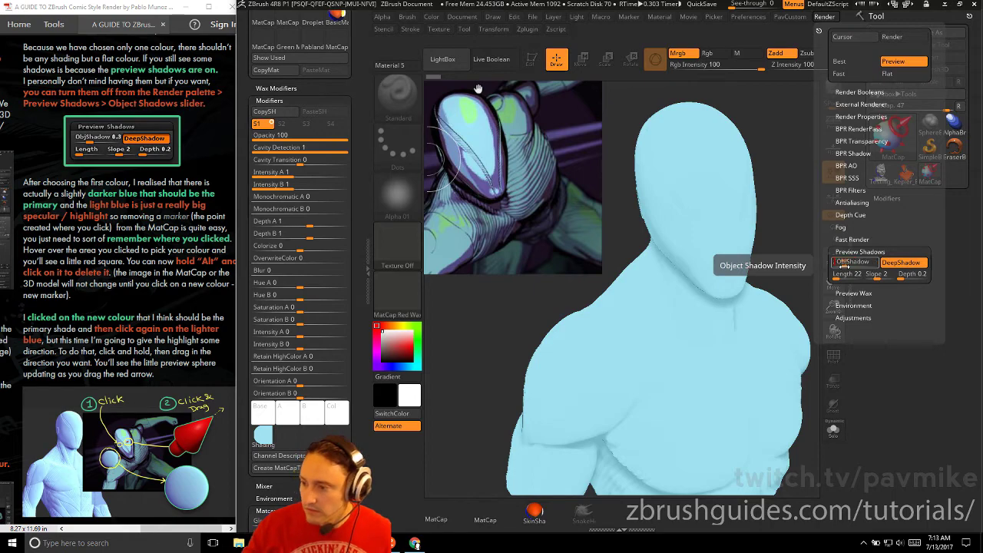
- Delete the light blue marker on the helmet and sample the darker blue beside it as the MatCap's primary colour
scroll(146, 291, "down", 3)
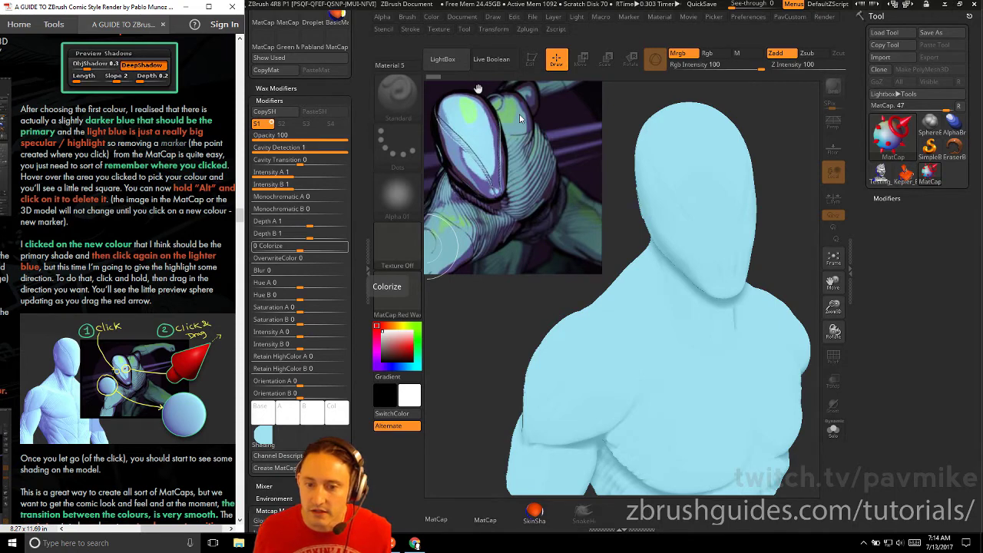
left_click(478, 143)
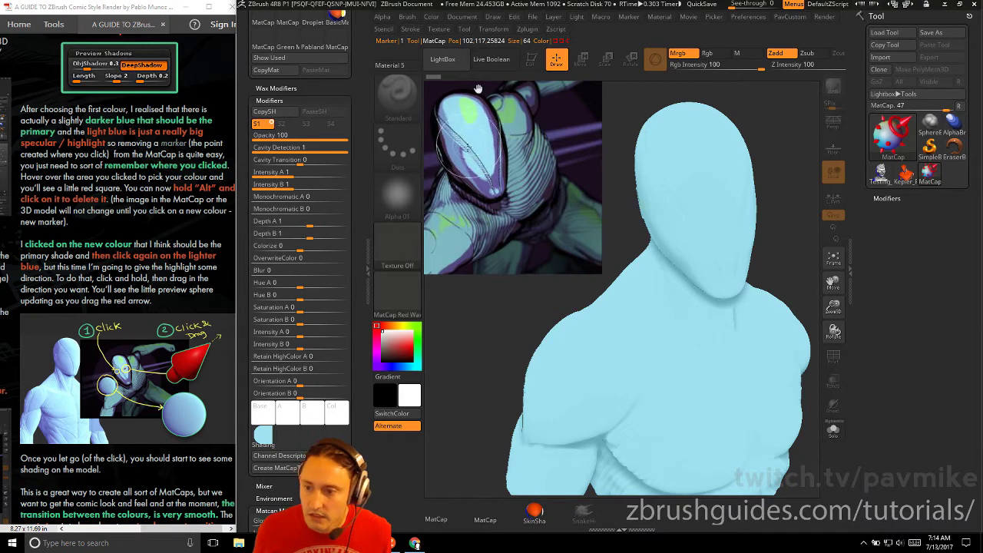
left_click(453, 151)
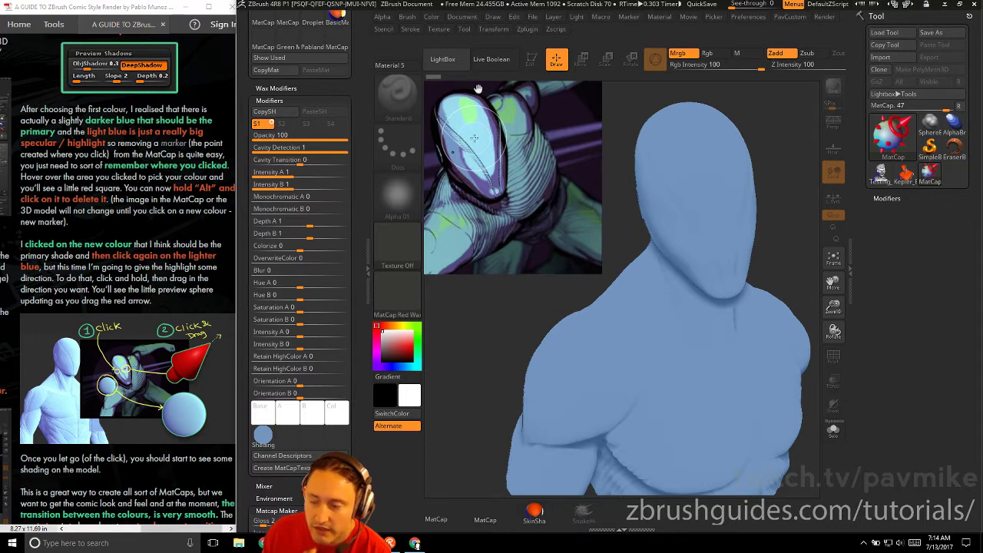
- Add a directional light blue highlight to the MatCap from the bright area of the helmet
mouse_move(474, 138)
left_mouse_down()
mouse_move(493, 132)
mouse_move(486, 139)
mouse_move(465, 123)
mouse_move(486, 177)
mouse_move(473, 143)
mouse_move(488, 133)
left_mouse_up()
- Add directional purple shadow markers to the MatCap by sampling the shaded lower tip of the helmet in the reference image
scroll(127, 206, "down", 2)
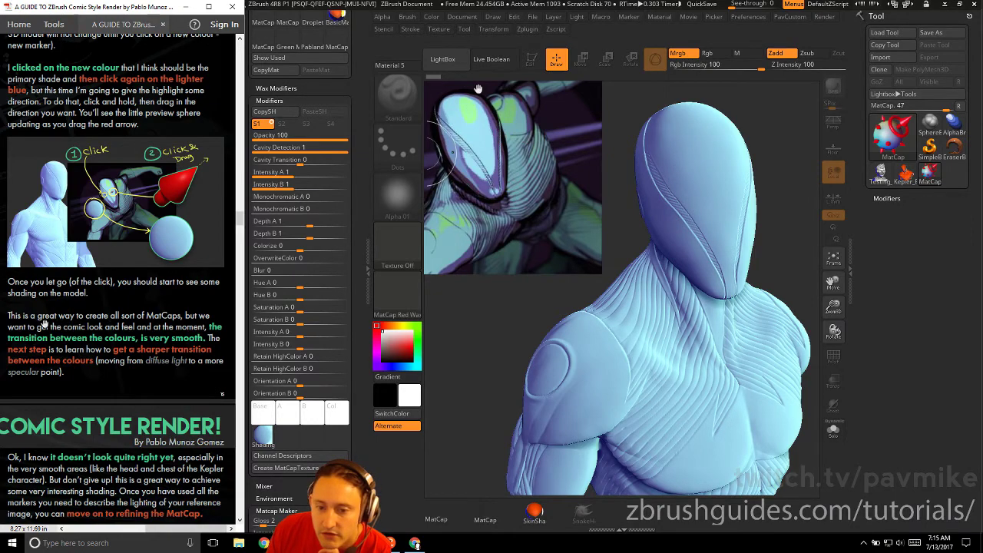
scroll(31, 327, "down", 5)
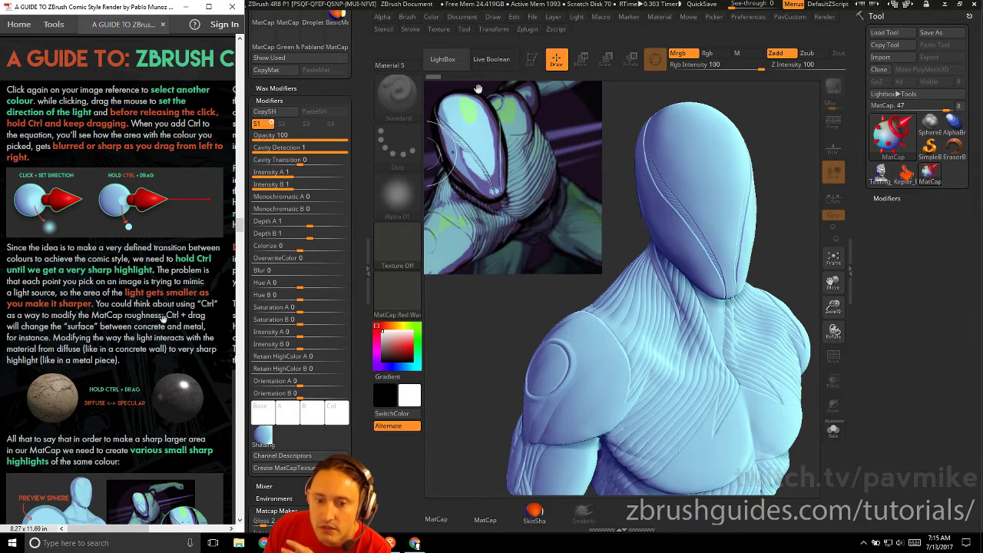
scroll(144, 321, "down", 4)
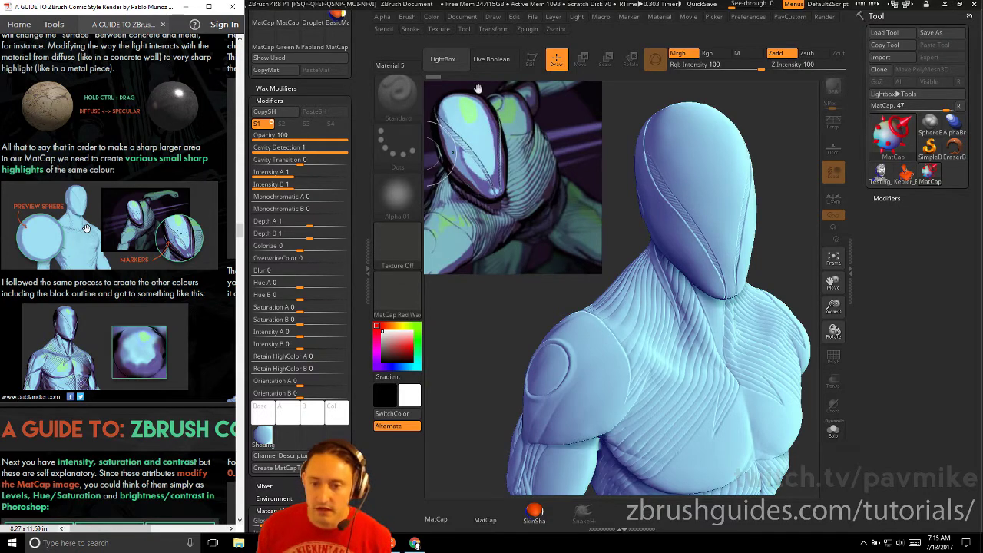
left_click_drag(87, 228, 91, 243)
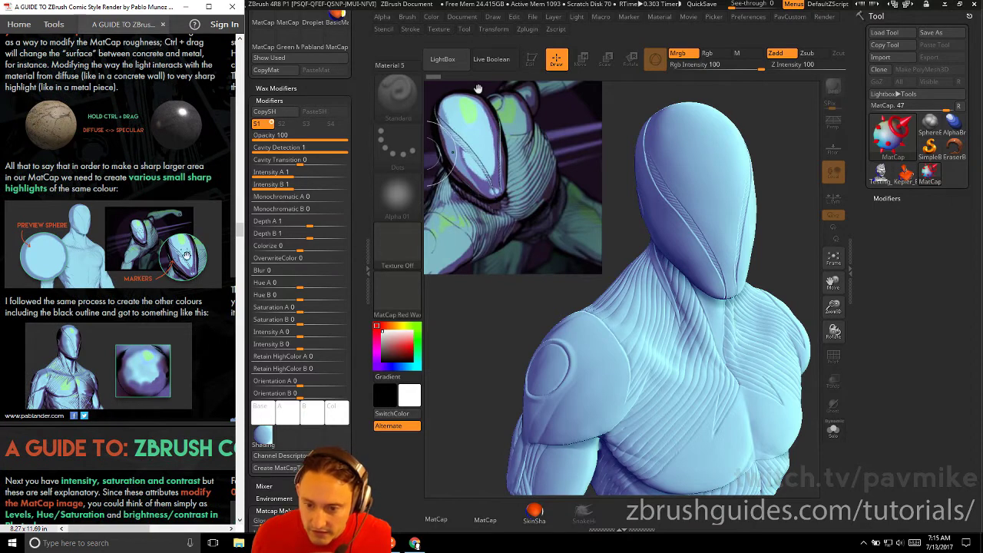
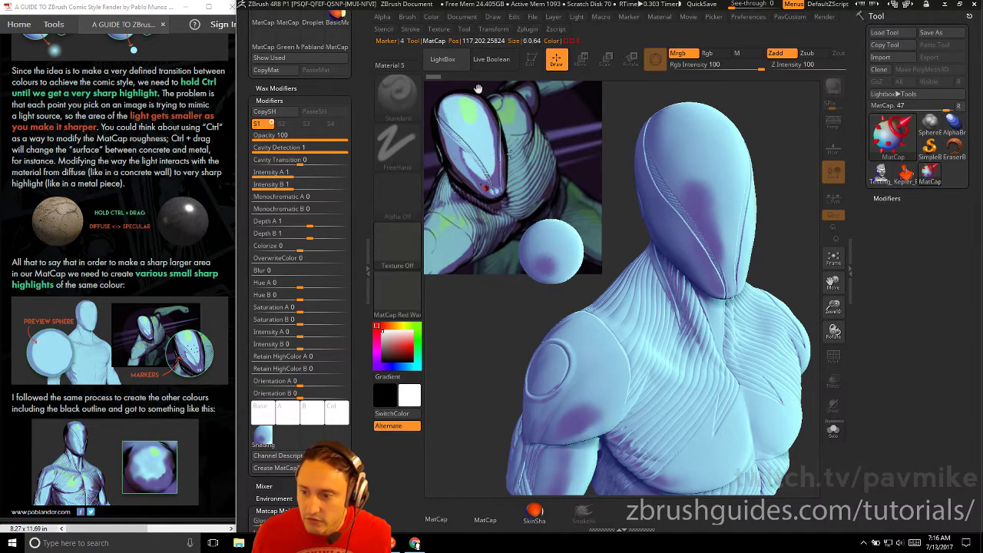
left_click_drag(505, 159, 490, 205)
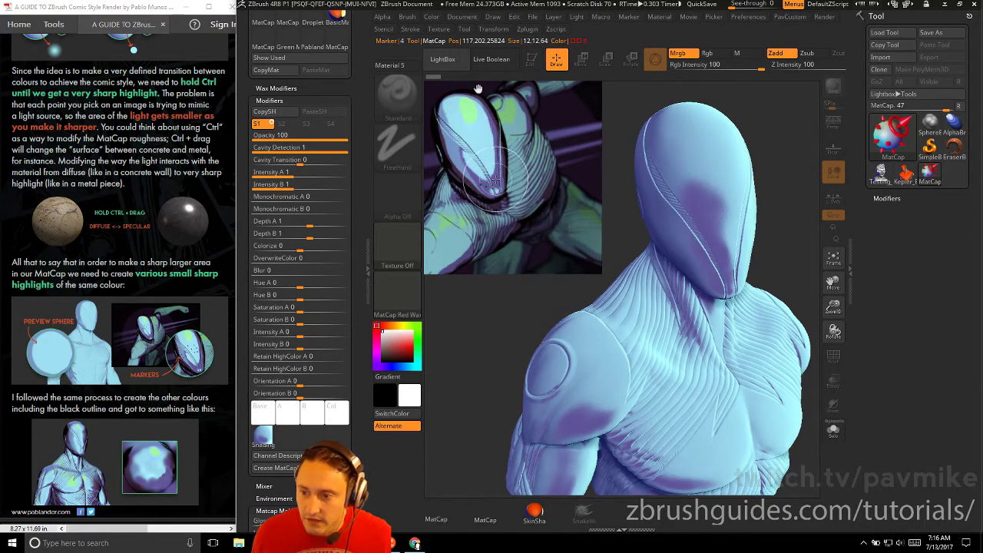
mouse_move(488, 188)
left_mouse_down()
mouse_move(453, 176)
mouse_move(461, 178)
mouse_move(443, 212)
left_mouse_up()
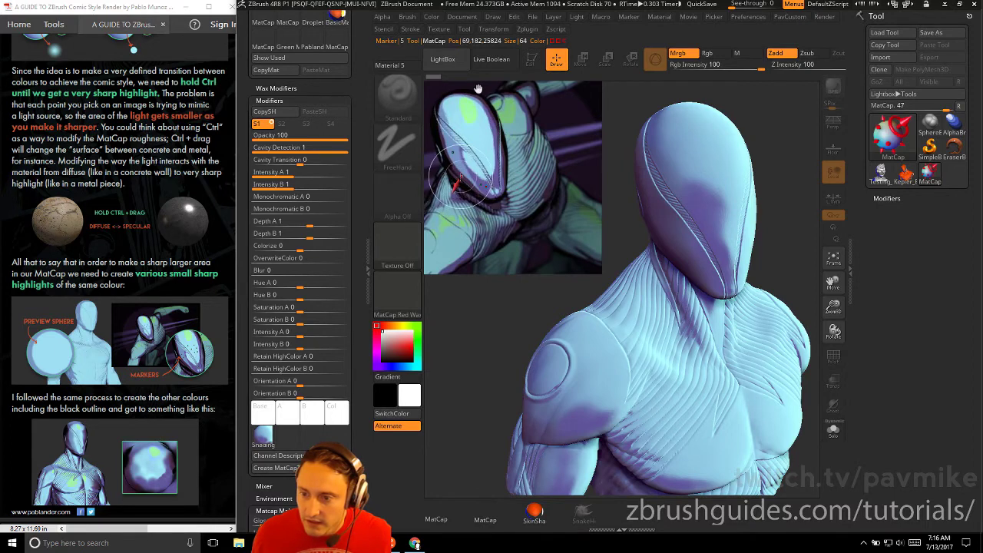
- Add a dark shadow from below the helmet and a sharp black marker from its outline to the MatCap's left side
mouse_move(460, 178)
left_mouse_down("ctrl")
mouse_move(456, 190)
mouse_move(499, 188)
mouse_move(462, 174)
mouse_move(456, 188)
left_mouse_up("ctrl")
left_click(454, 188)
key("ctrl+z")
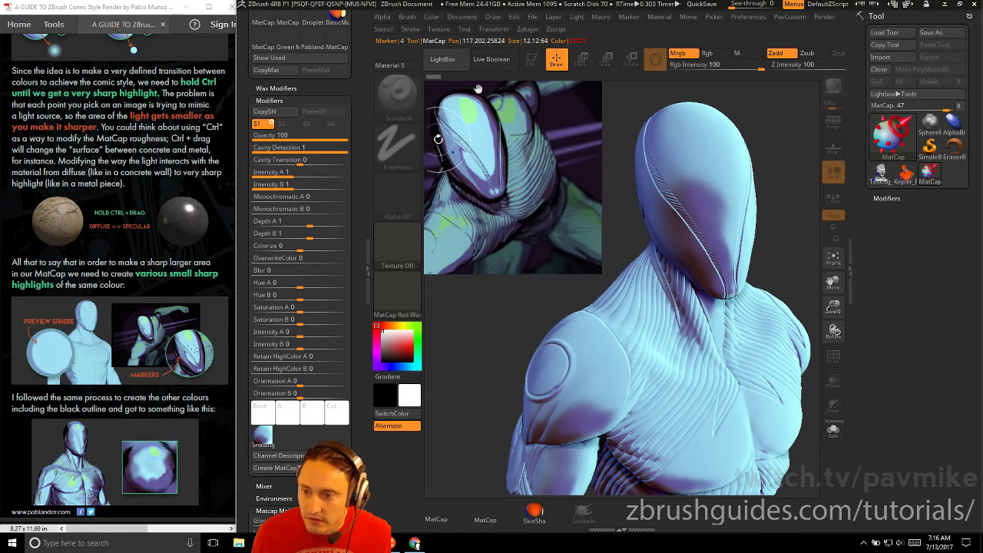
left_click(437, 138)
left_click_drag(437, 138, 492, 111)
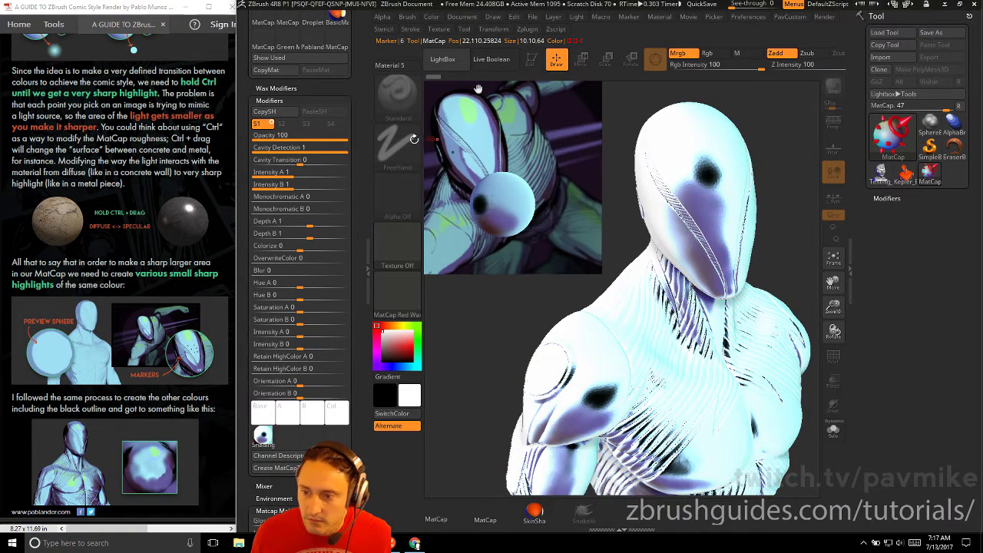
left_click_drag(414, 138, 411, 139)
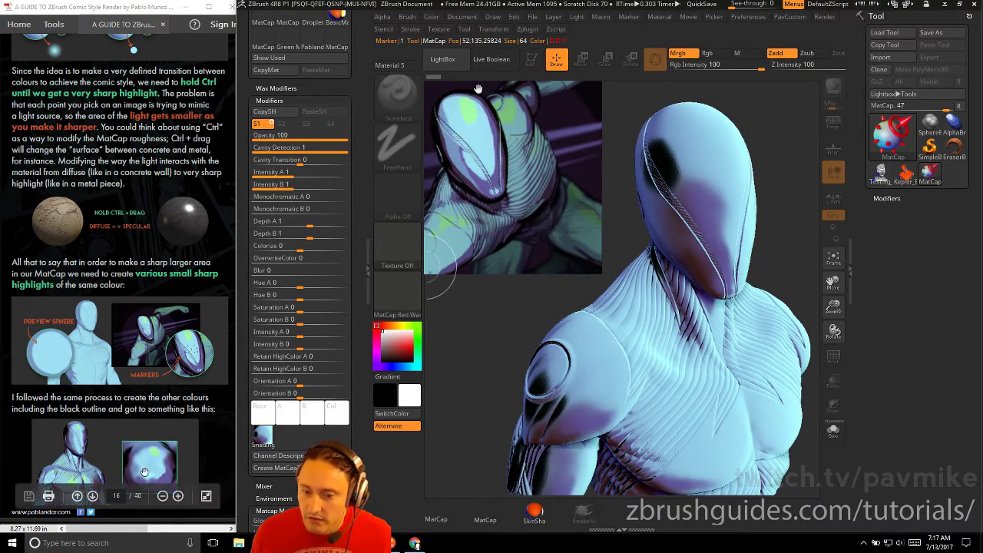
- Extend the MatCap with purple, light blue and green markers sampled from the matching areas of the helmet in the reference image
scroll(143, 430, "down", 1)
scroll(142, 419, "down", 1)
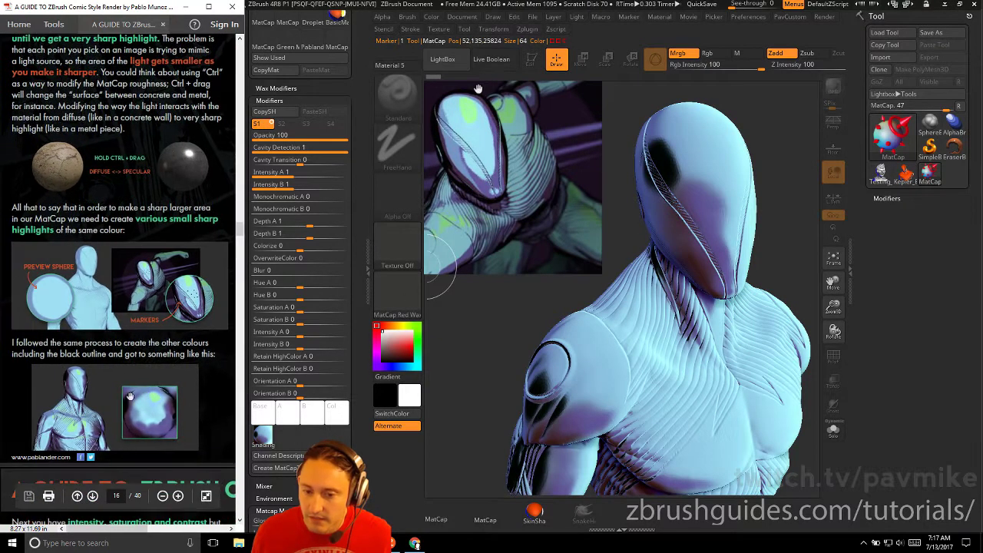
left_click(495, 183)
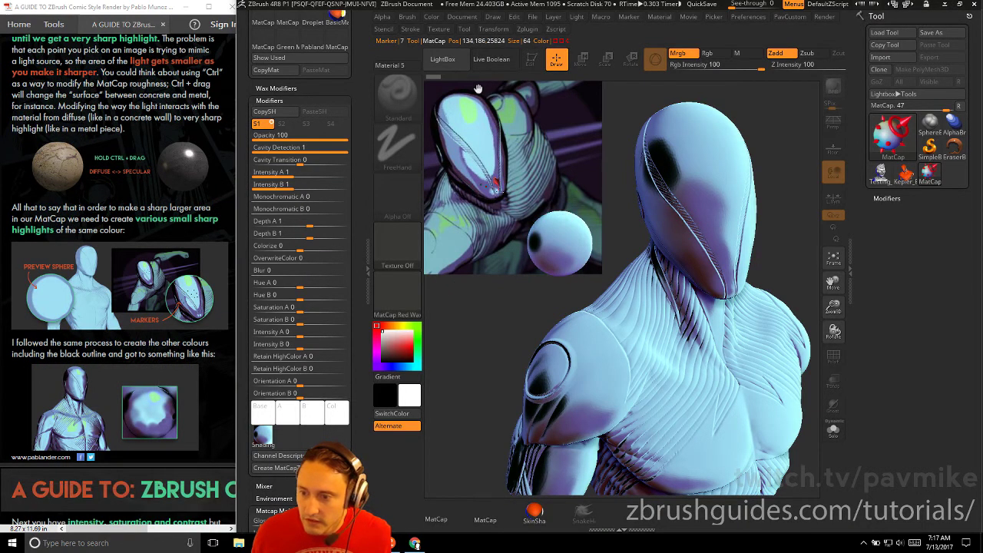
mouse_move(496, 191)
left_mouse_down()
mouse_move(556, 168)
mouse_move(501, 186)
mouse_move(509, 195)
mouse_move(493, 174)
mouse_move(518, 169)
mouse_move(513, 184)
left_mouse_up()
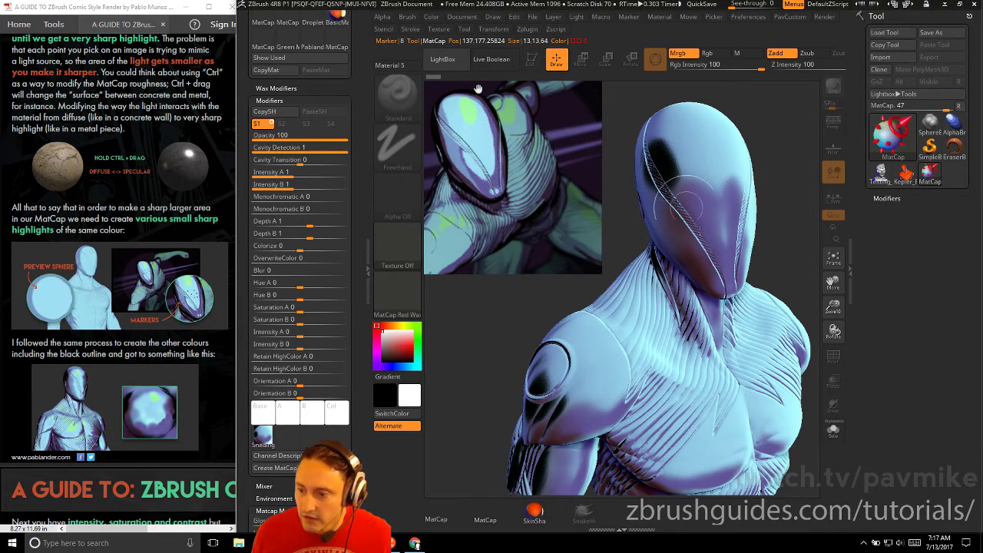
left_click(485, 152)
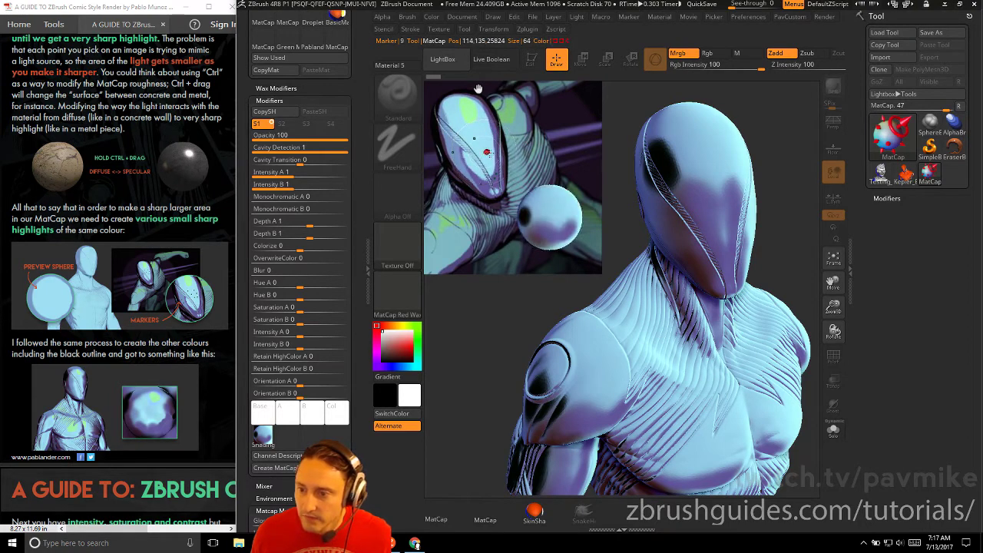
mouse_move(481, 109)
left_mouse_down()
mouse_move(513, 157)
mouse_move(542, 146)
mouse_move(485, 140)
mouse_move(524, 142)
mouse_move(485, 130)
mouse_move(473, 110)
mouse_move(528, 119)
mouse_move(469, 105)
mouse_move(478, 89)
left_mouse_up()
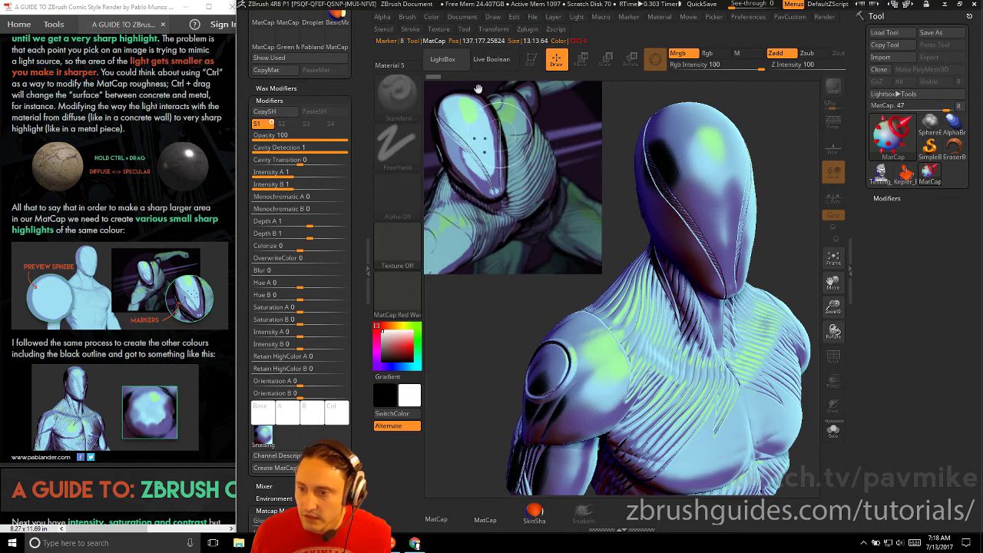
- Add black outline markers to the MatCap's right side from the dark edge between the helmet and the shoulder, undoing an unwanted sample
mouse_move(496, 127)
left_mouse_down()
mouse_move(511, 135)
mouse_move(560, 119)
left_mouse_up()
left_click_drag(478, 89, 478, 89)
mouse_move(507, 121)
left_mouse_down()
mouse_move(554, 129)
mouse_move(500, 127)
mouse_move(518, 126)
mouse_move(520, 109)
mouse_move(573, 108)
left_mouse_up()
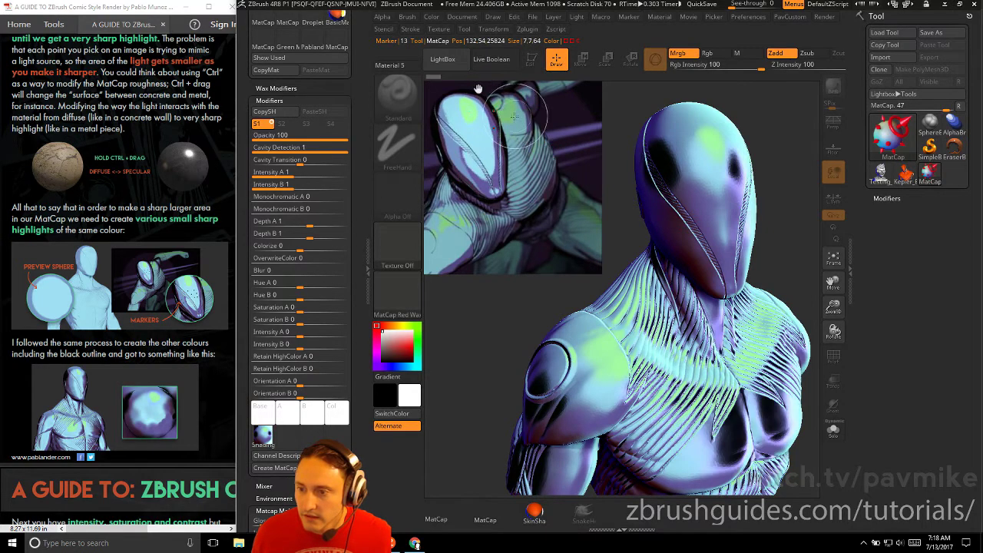
left_click(501, 107)
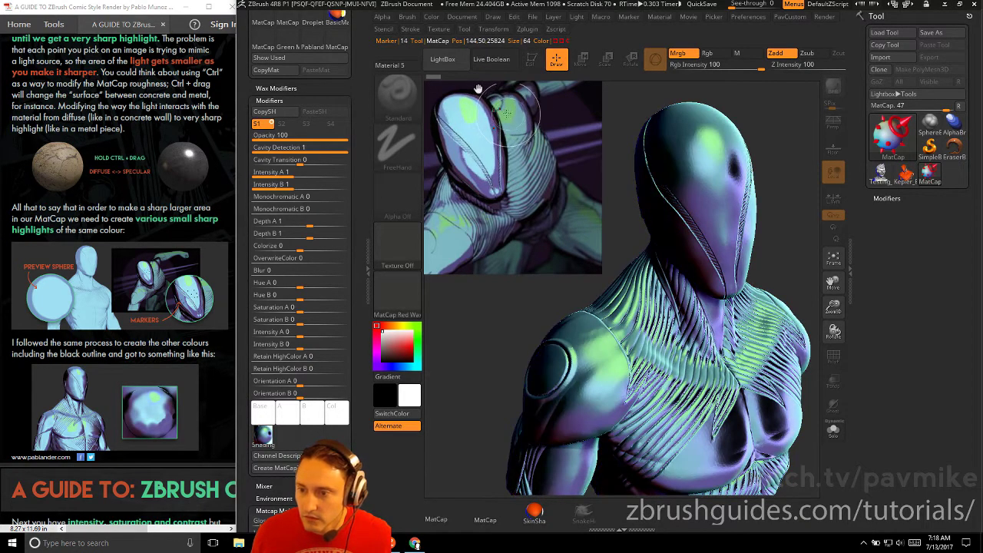
key("ctrl+z")
left_click_drag(495, 111, 523, 103)
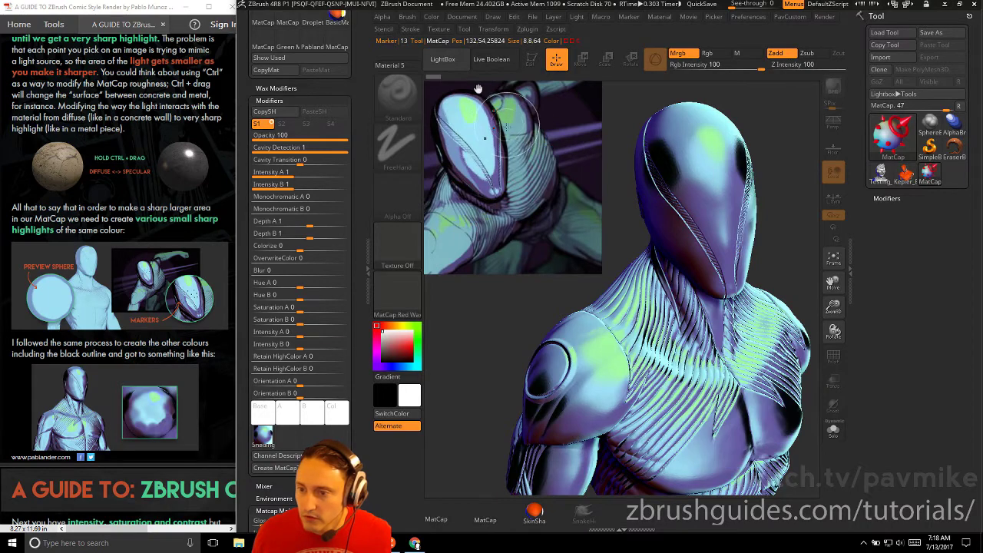
left_click_drag(503, 139, 532, 144)
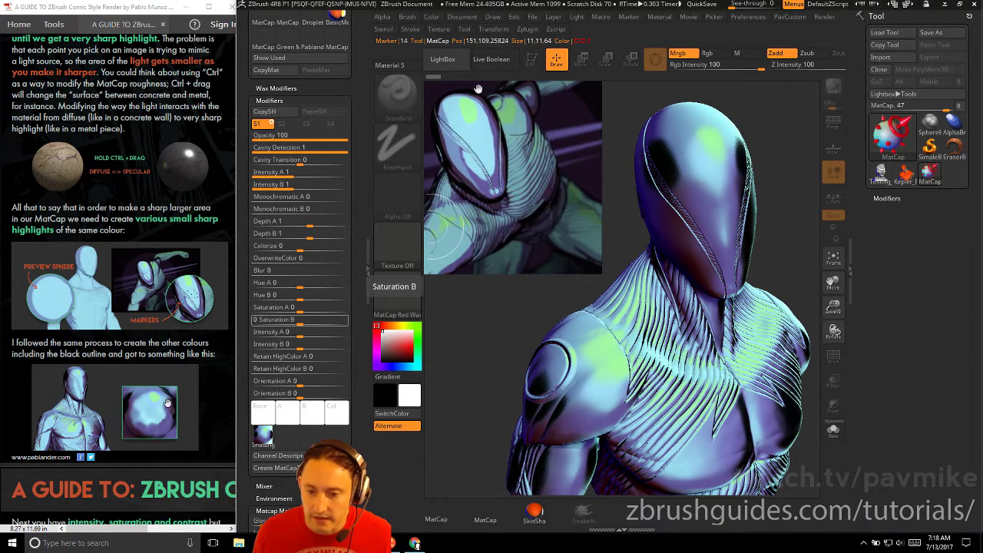
- Sharpen the transitions between the MatCap's markers by setting Gloss to 7.43801 in the Matcap Maker, after trying a much lower value
left_click_drag(182, 221, 96, 281)
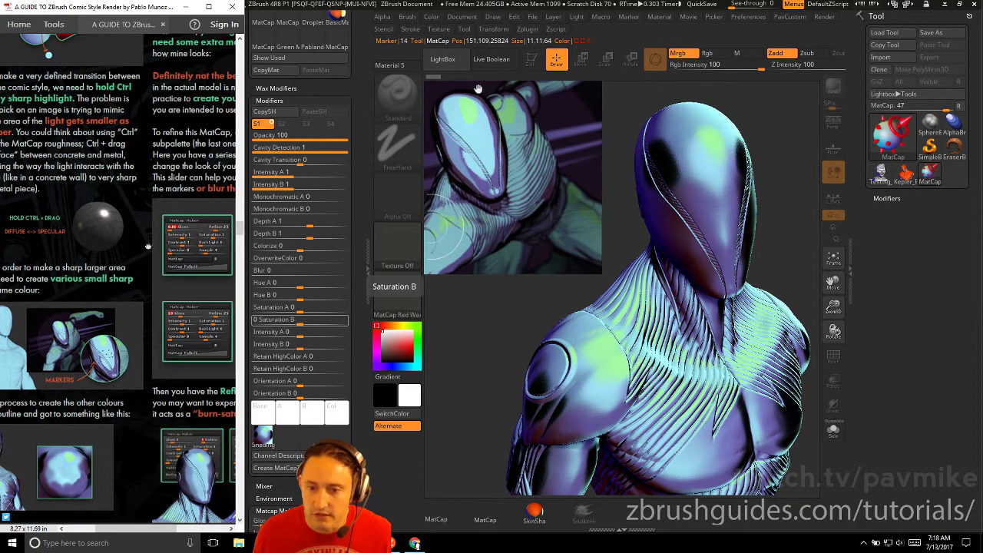
left_click_drag(160, 173, 85, 345)
left_click_drag(171, 275, 91, 221)
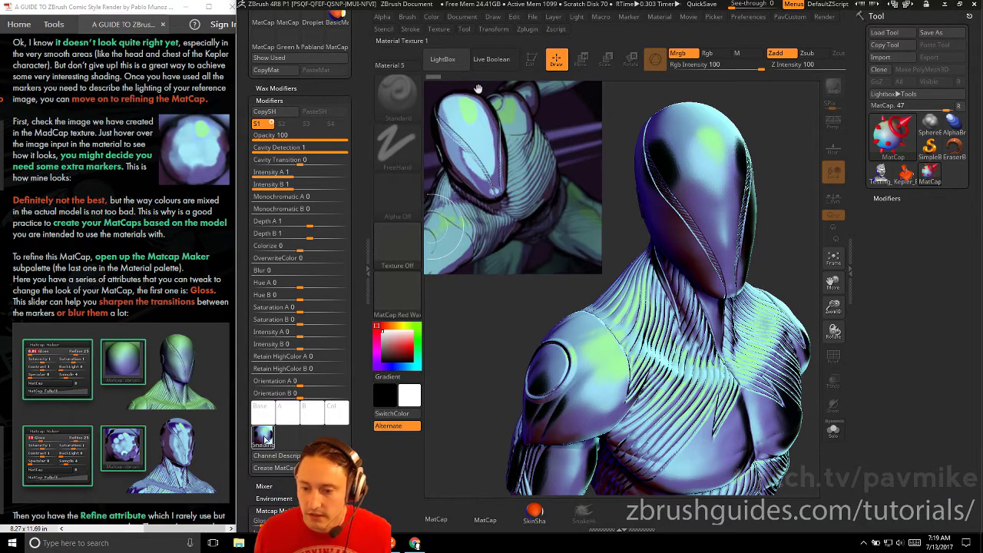
mouse_move(265, 440)
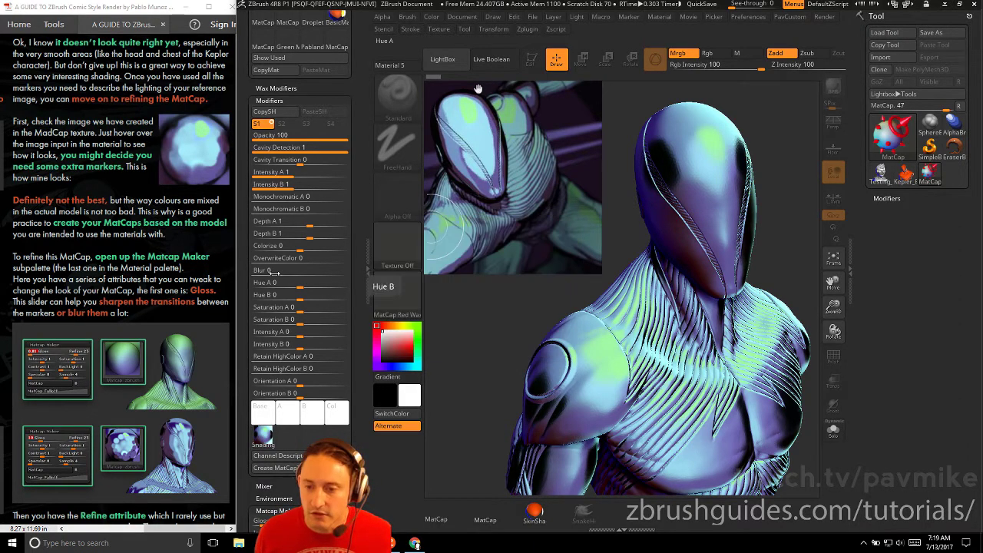
left_click_drag(245, 126, 248, 233)
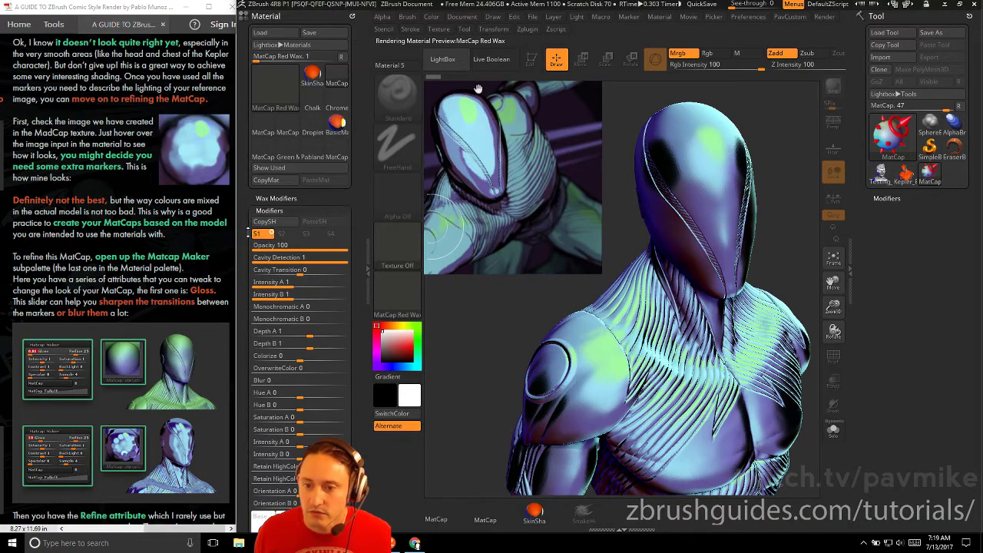
scroll(277, 230, "down", 5)
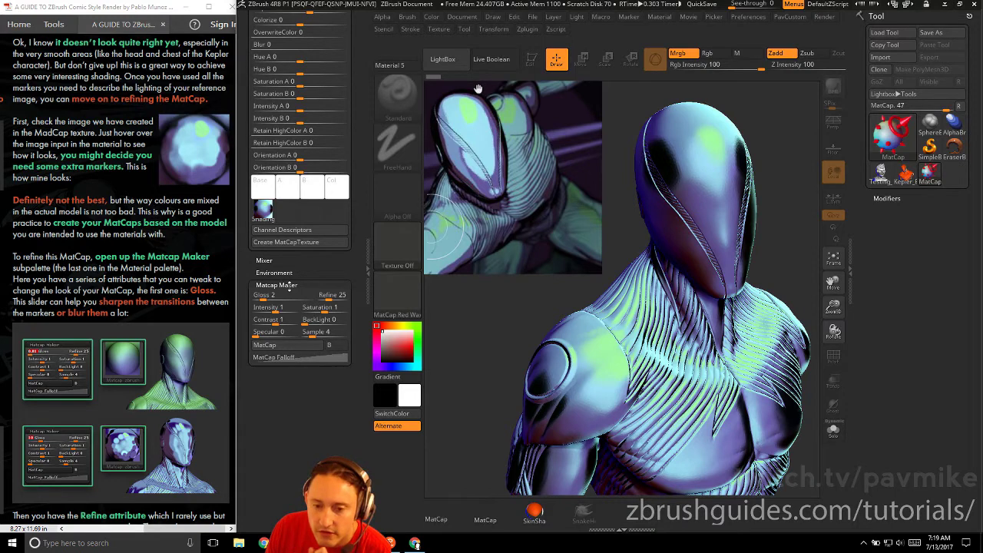
left_click_drag(265, 298, 259, 300)
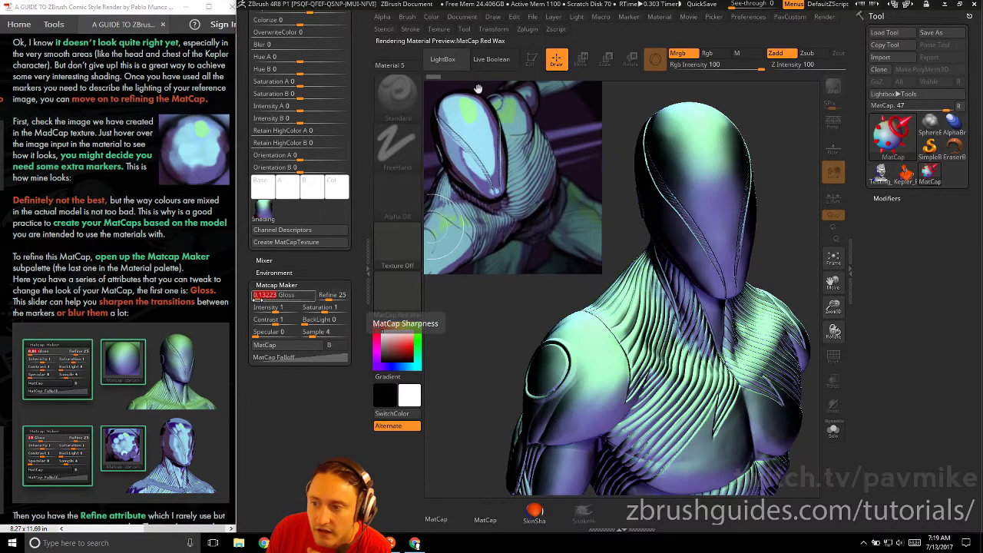
left_click_drag(257, 299, 270, 299)
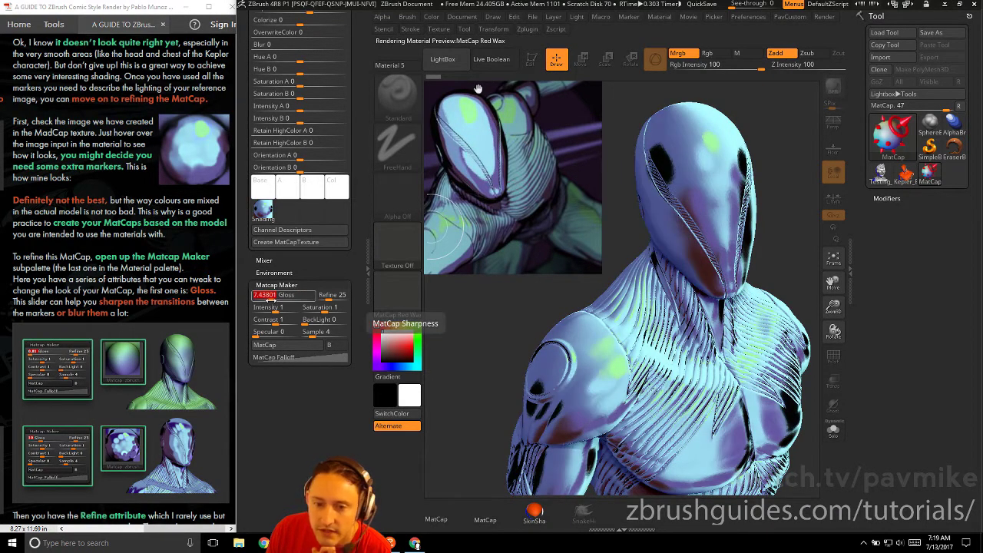
- Try a Refine value of 42 for the MatCap and set it back to 25
scroll(42, 232, "down", 3)
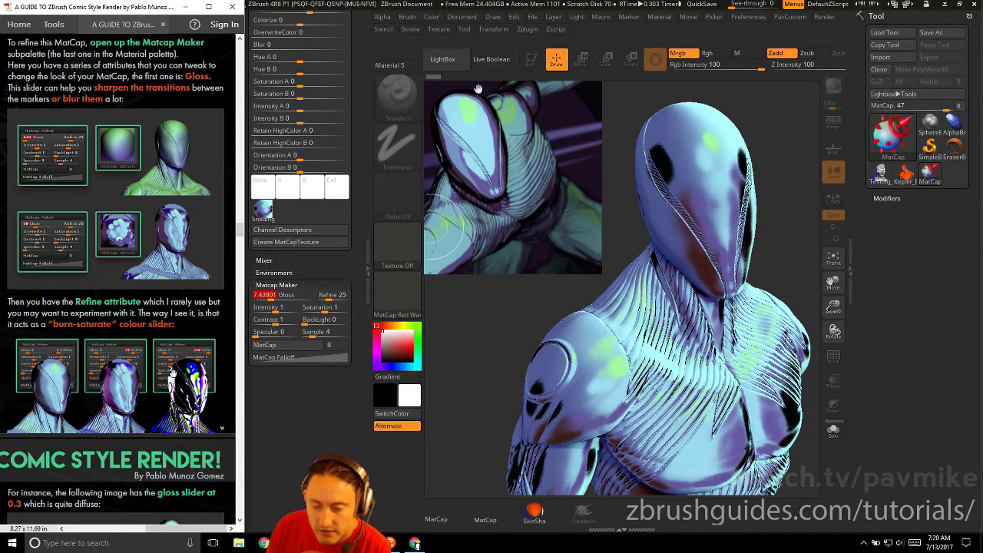
left_click_drag(134, 284, 144, 299)
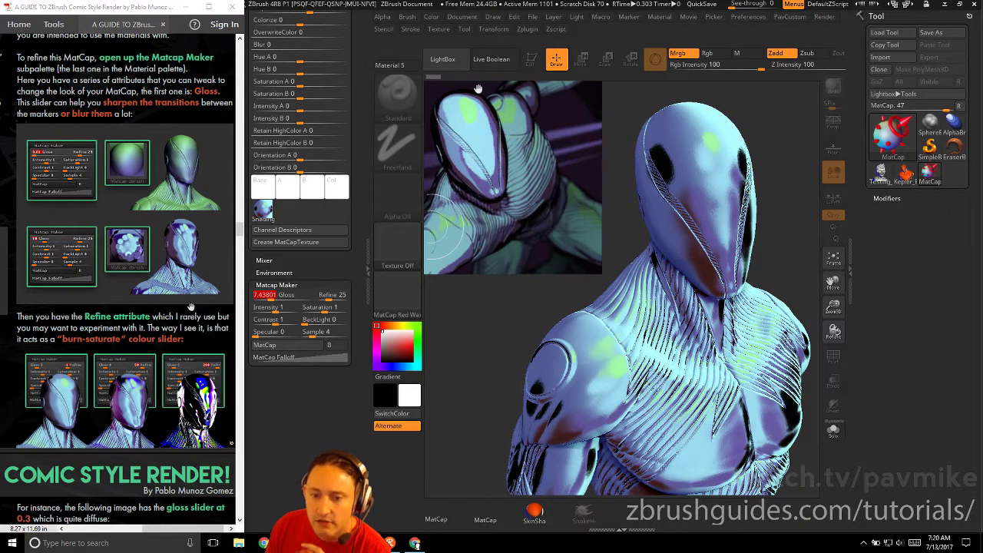
left_click(331, 295)
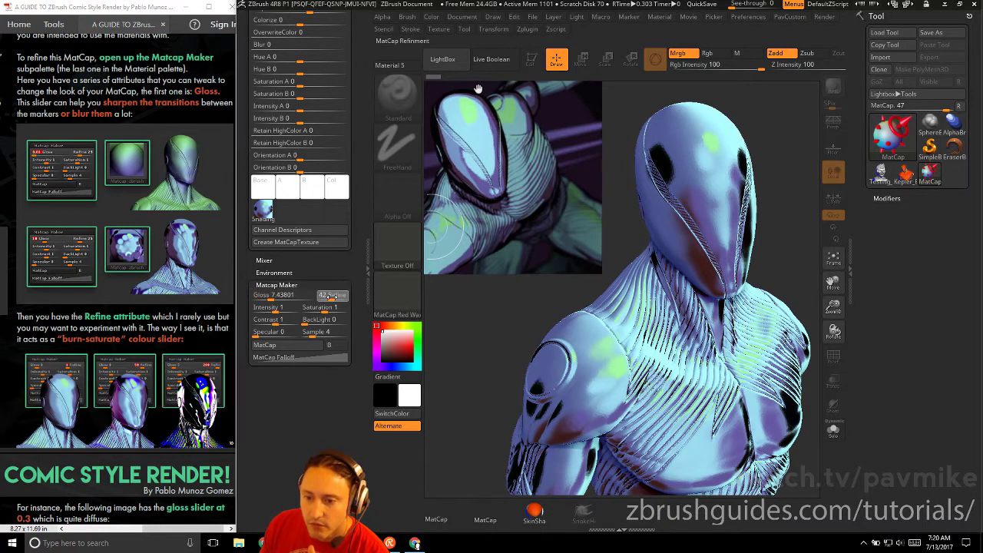
mouse_move(336, 295)
left_mouse_down()
mouse_move(321, 297)
mouse_move(331, 297)
left_mouse_up()
left_click(331, 297)
type("25")
key("Return")
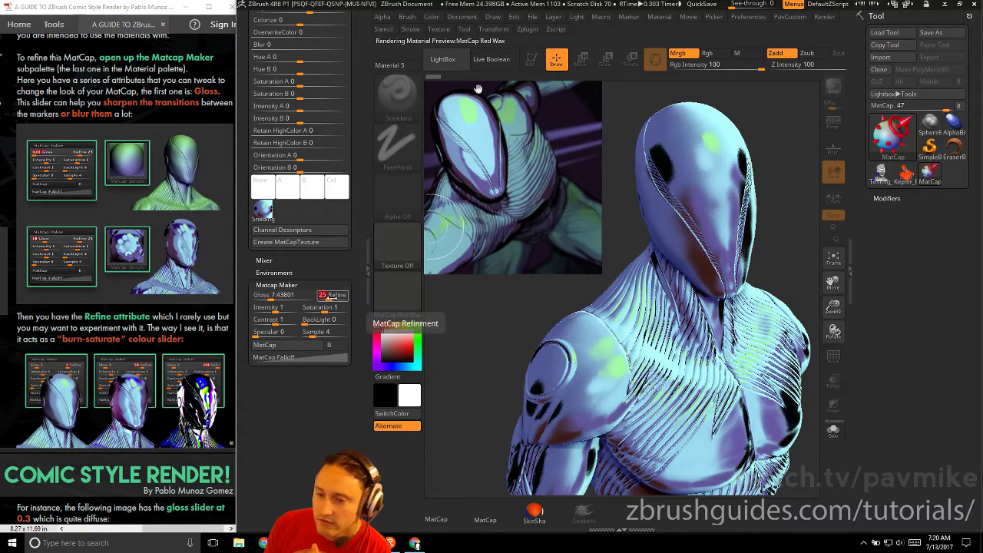
- Experiment with the MatCap's intensity and contrast as the guide describes, setting Intensity to 0.97435 and Contrast to 1
left_click_drag(31, 461, 130, 214)
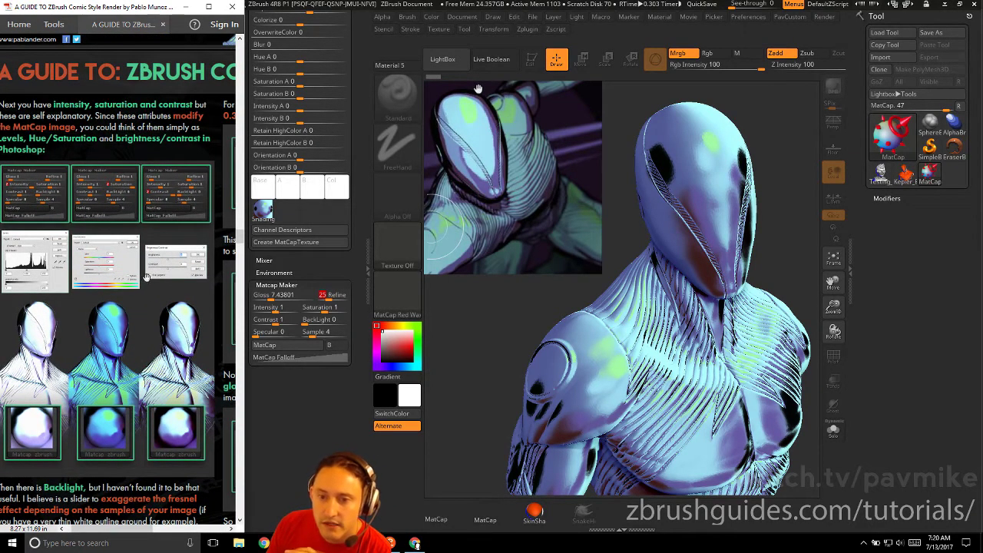
scroll(145, 284, "left", 1)
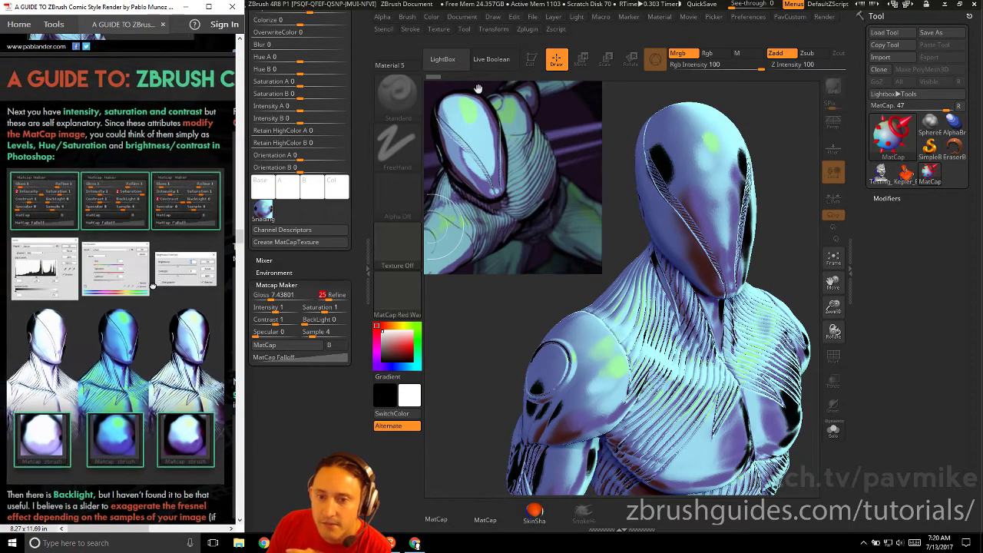
scroll(148, 269, "down", 1)
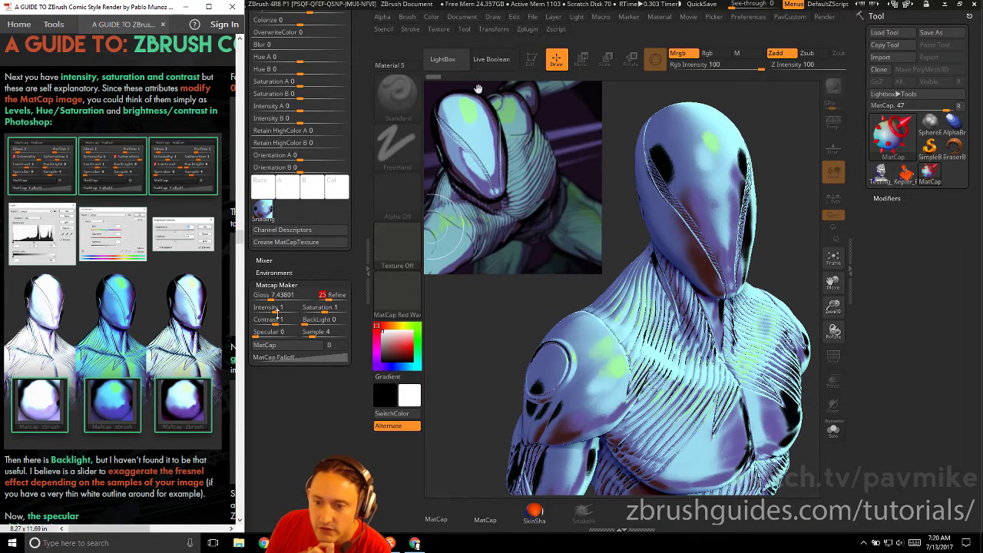
mouse_move(276, 308)
left_mouse_down()
mouse_move(287, 307)
mouse_move(274, 323)
mouse_move(274, 310)
left_mouse_up()
left_click_drag(141, 364, 148, 201)
scroll(132, 264, "down", 2)
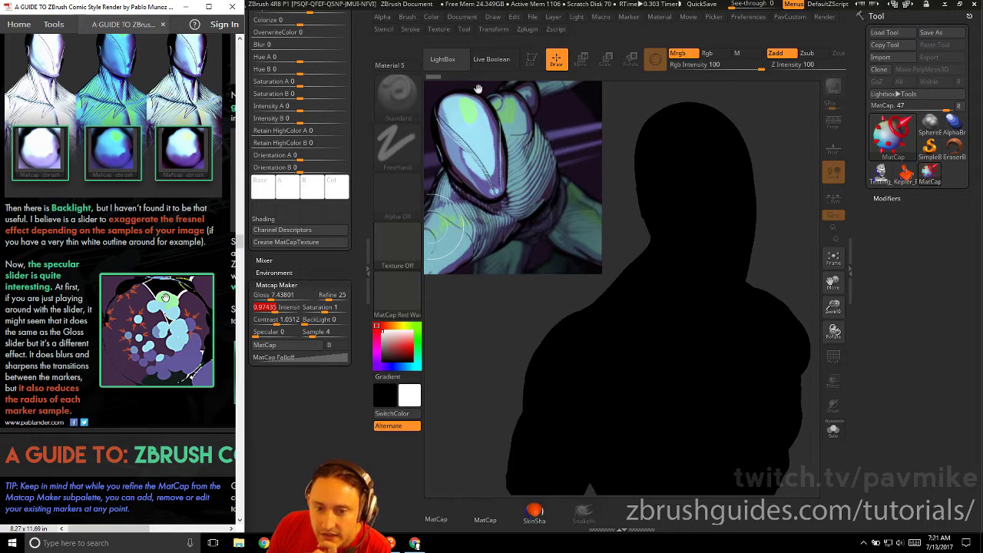
left_click_drag(286, 320, 284, 319)
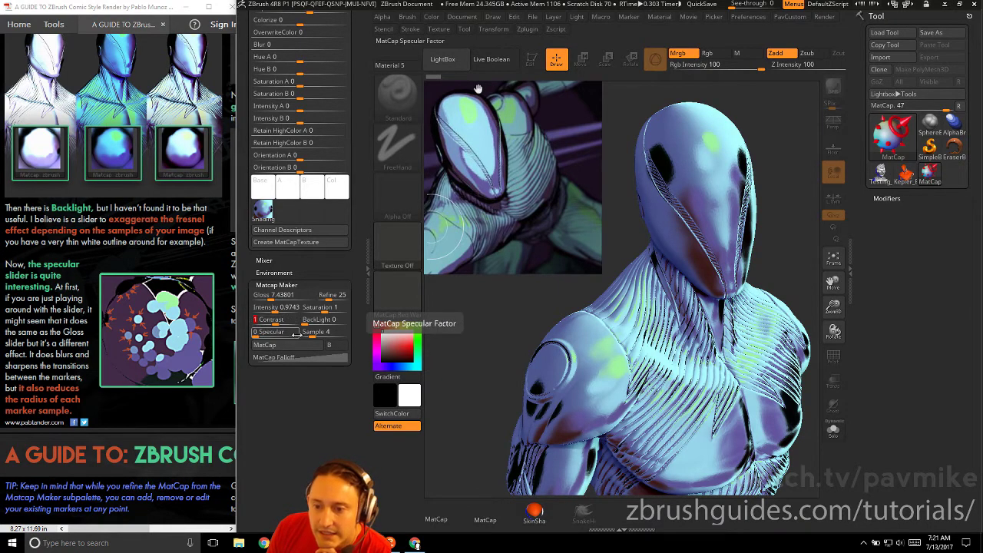
- Try a BackLight of 0.71794 and a Specular of 256.41027 for the MatCap, returning each to 0
left_click_drag(308, 320, 334, 321)
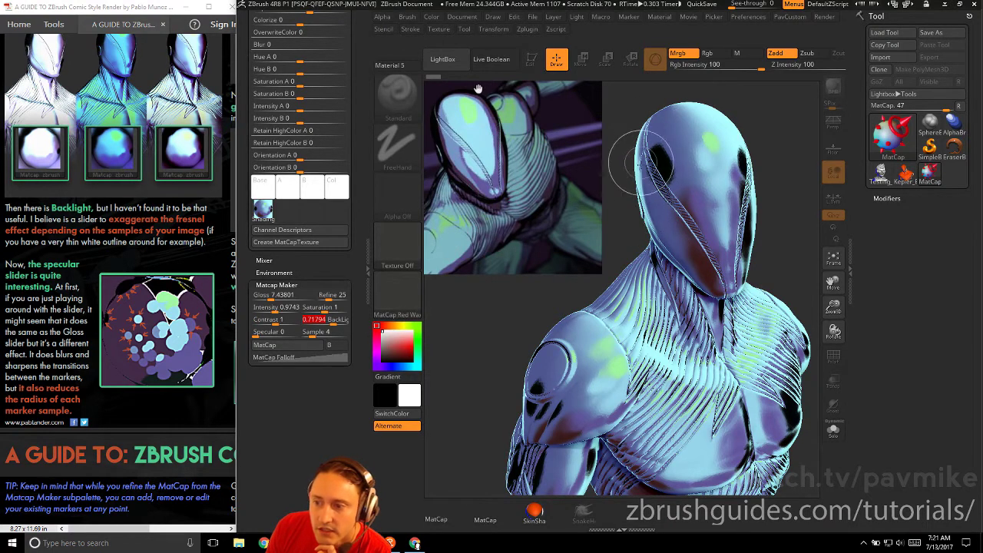
left_click_drag(330, 319, 293, 331)
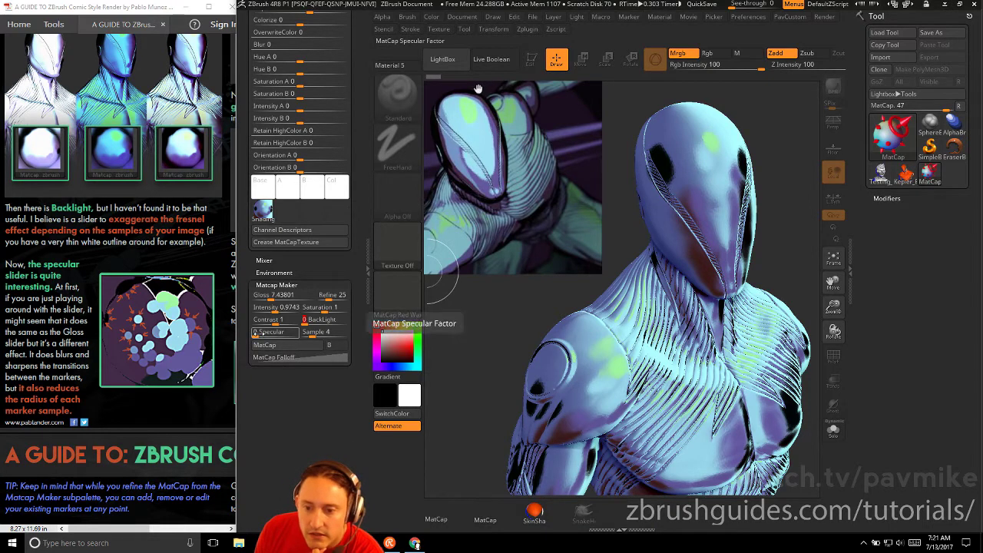
left_click(261, 333)
left_click_drag(261, 333, 276, 336)
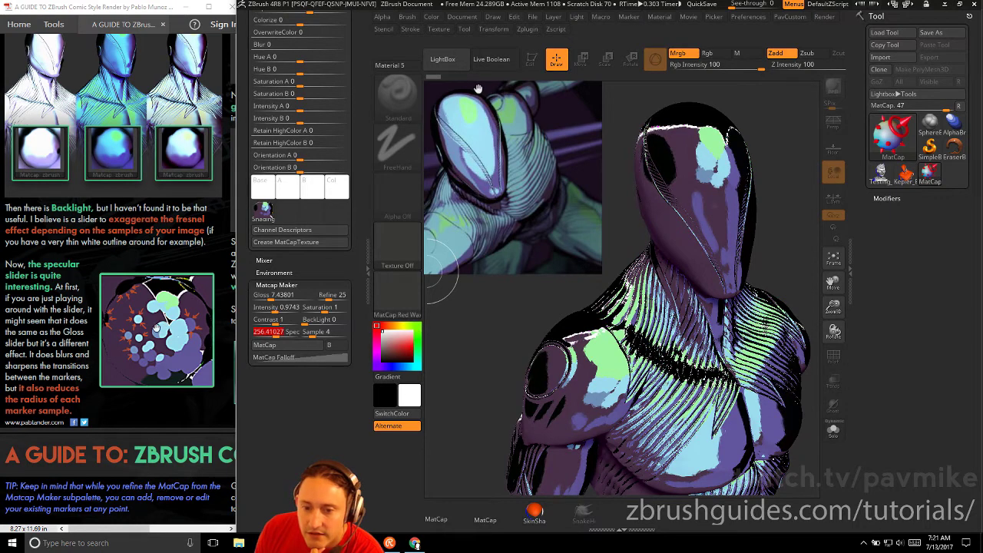
mouse_move(265, 210)
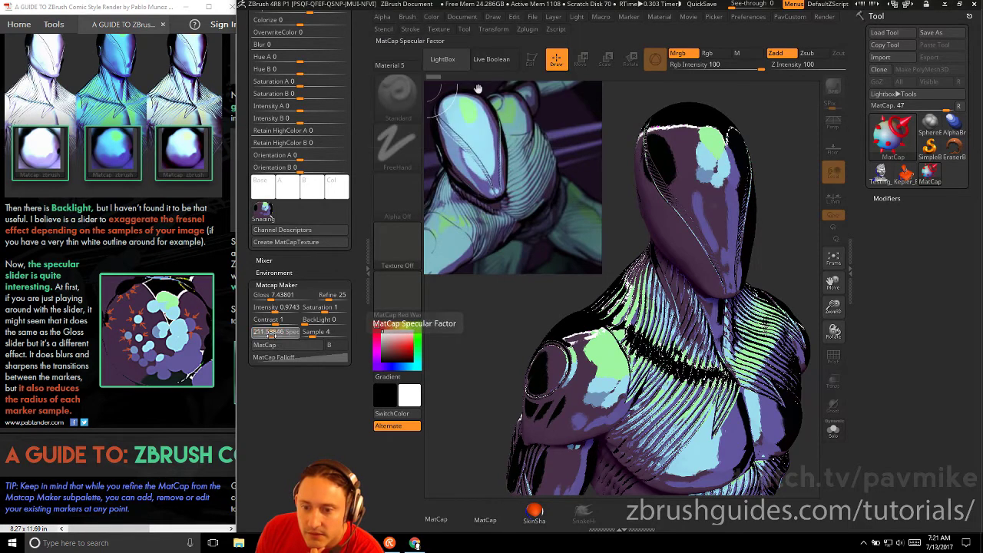
left_click_drag(273, 335, 247, 335)
mouse_move(266, 214)
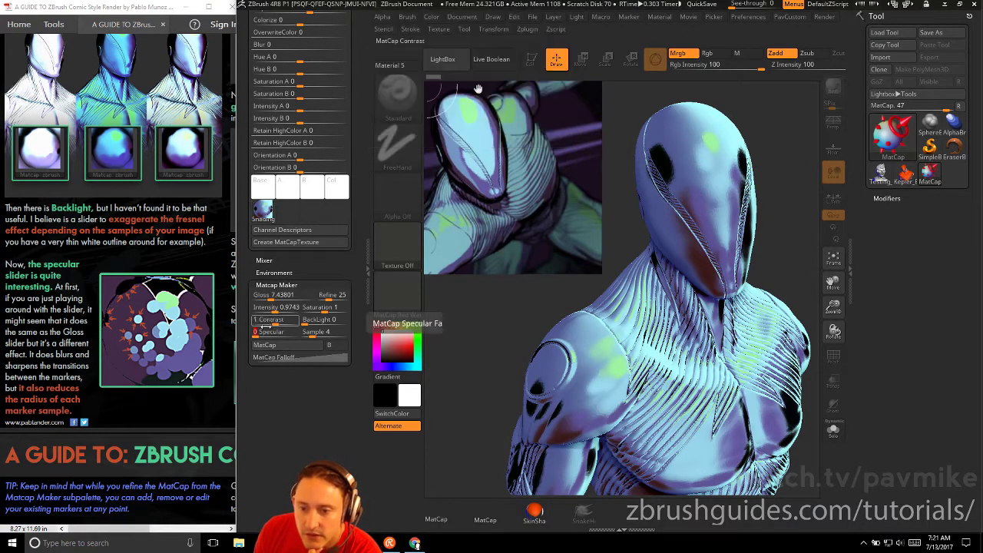
- Set the MatCap's Specular to 89.74359 and its Gloss to 0.3, following the guide's diffuse example
mouse_move(261, 333)
left_mouse_down()
mouse_move(270, 332)
mouse_move(262, 333)
left_mouse_up()
mouse_move(264, 208)
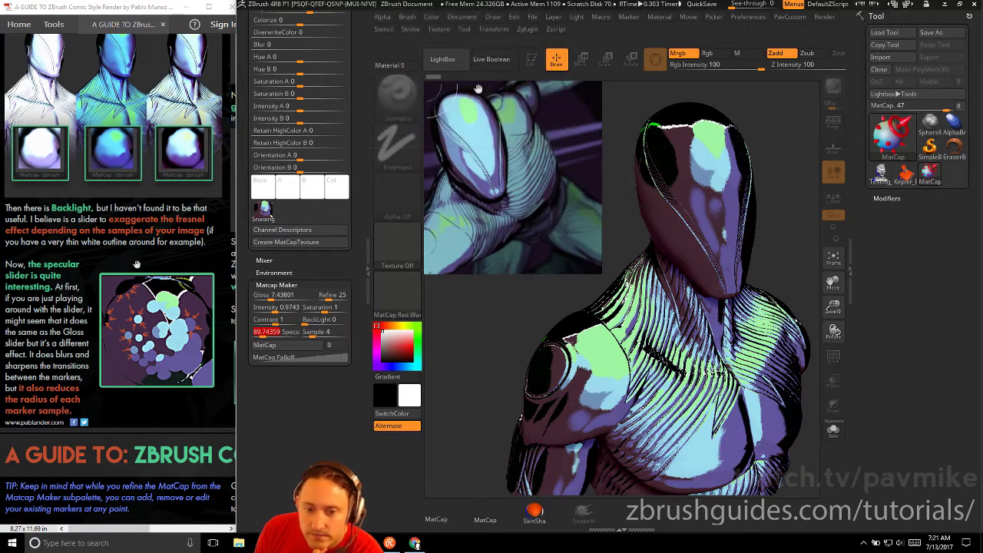
scroll(136, 264, "down", 10)
scroll(114, 261, "down", 1)
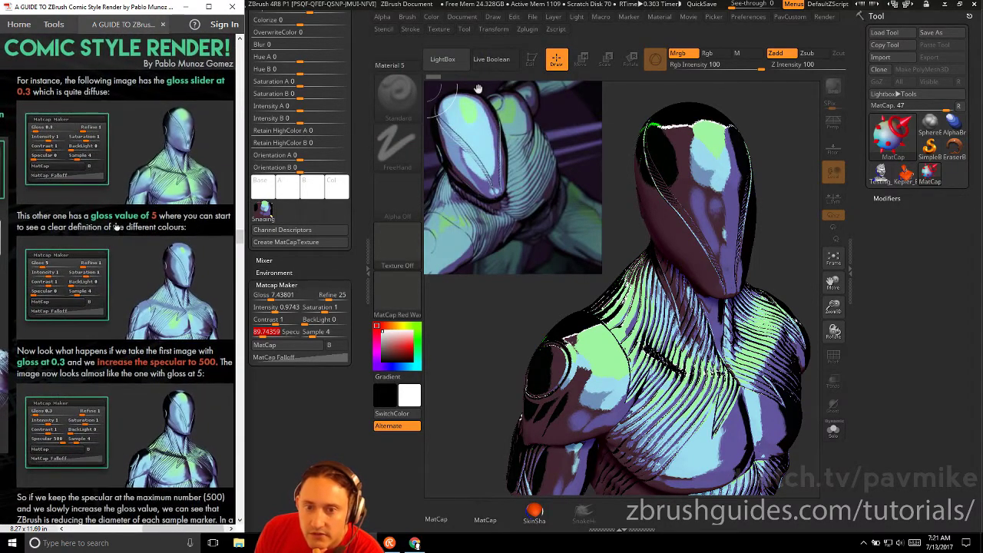
left_click_drag(280, 298, 284, 296)
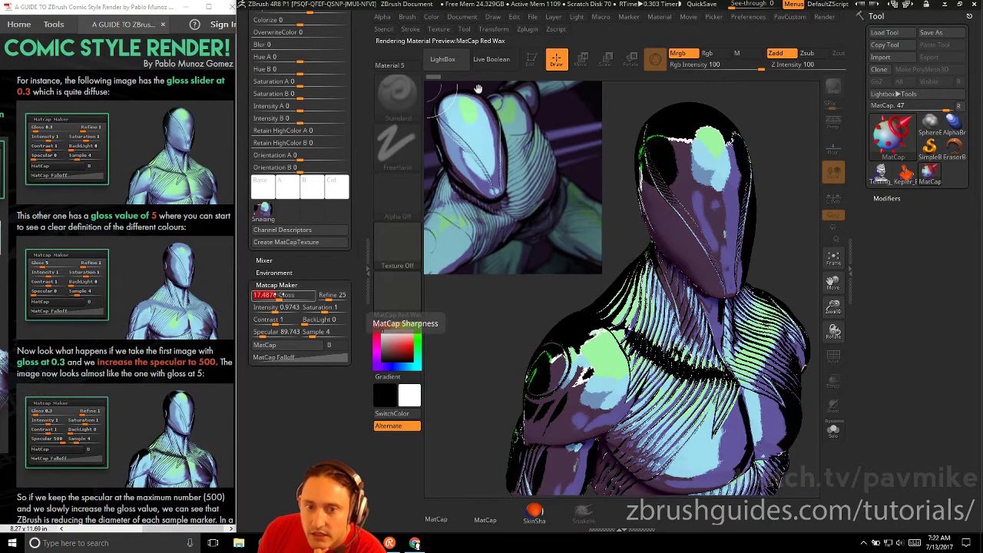
type("0.3")
key("Return")
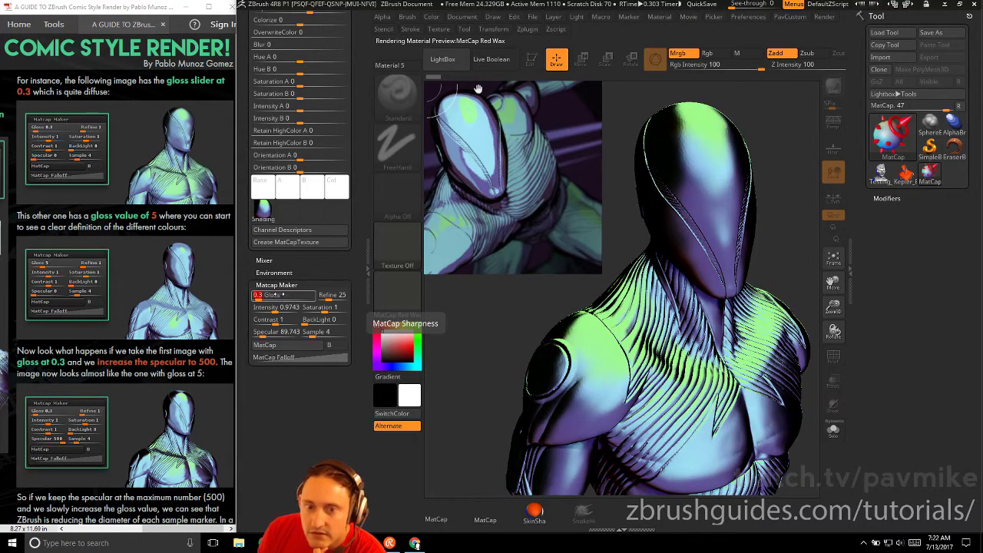
- Set the MatCap's Gloss to 5 to compare it with the guide's second example
scroll(164, 313, "down", 1)
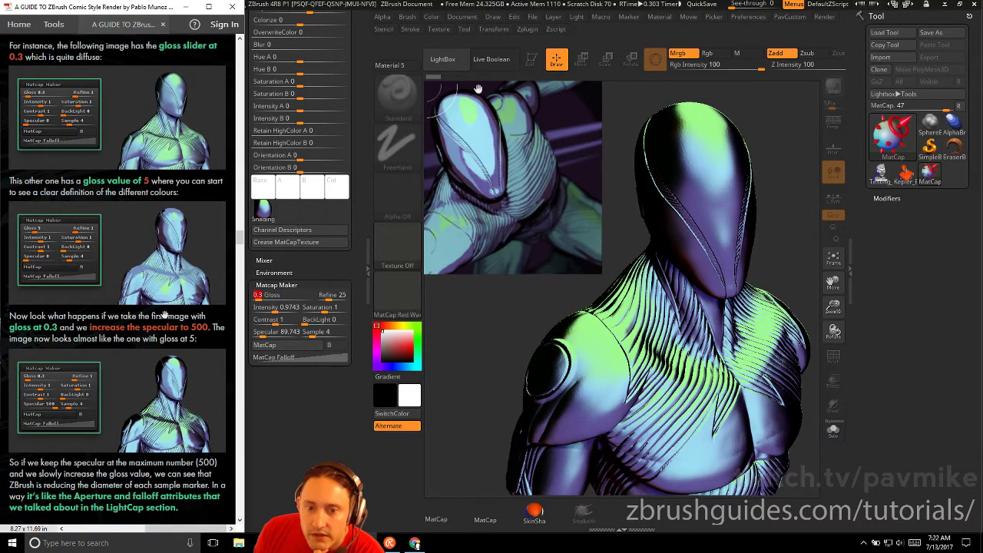
left_click(278, 298)
type("5")
key("Return")
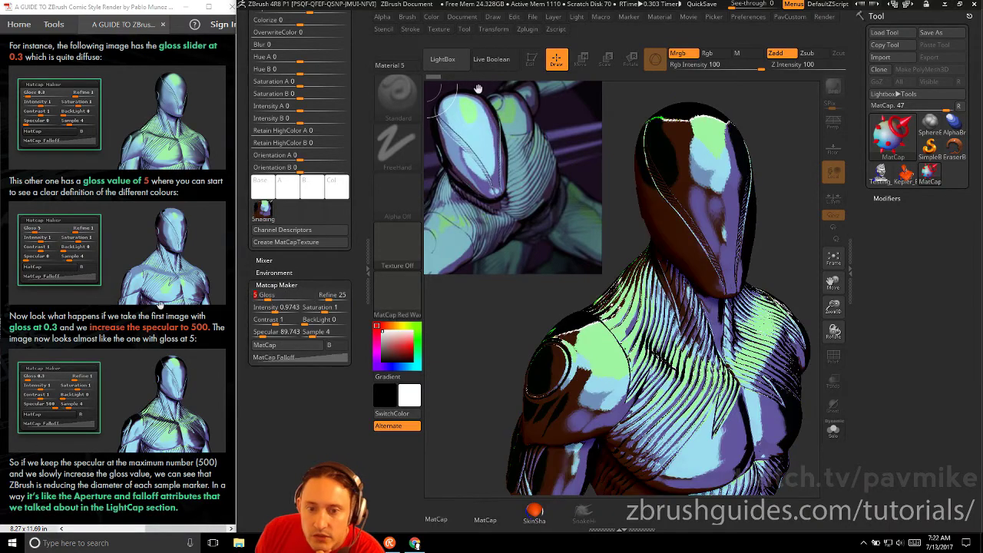
- Return the MatCap's Gloss to 0.3 and lower its Specular to 0
scroll(168, 298, "down", 1)
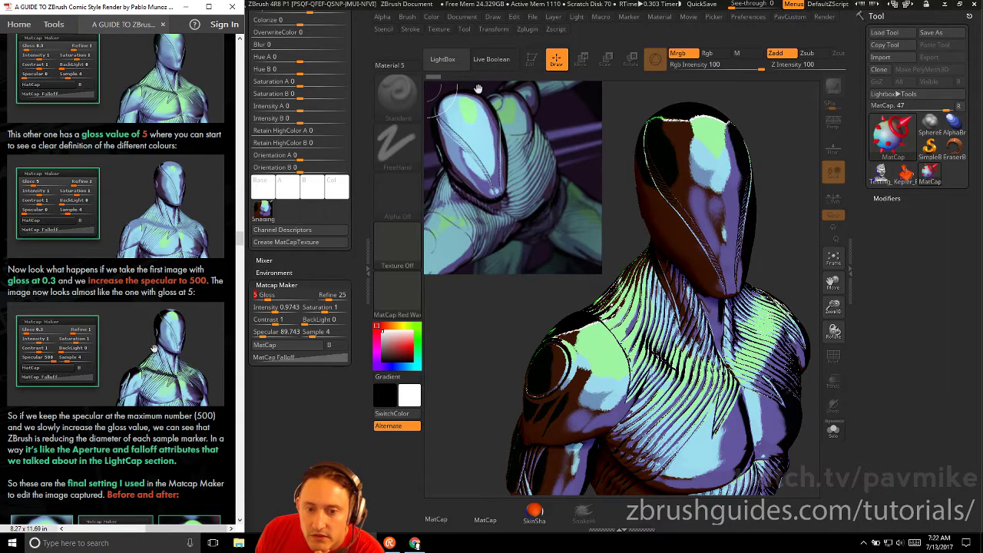
left_click(271, 299)
type("0.3")
key("Return")
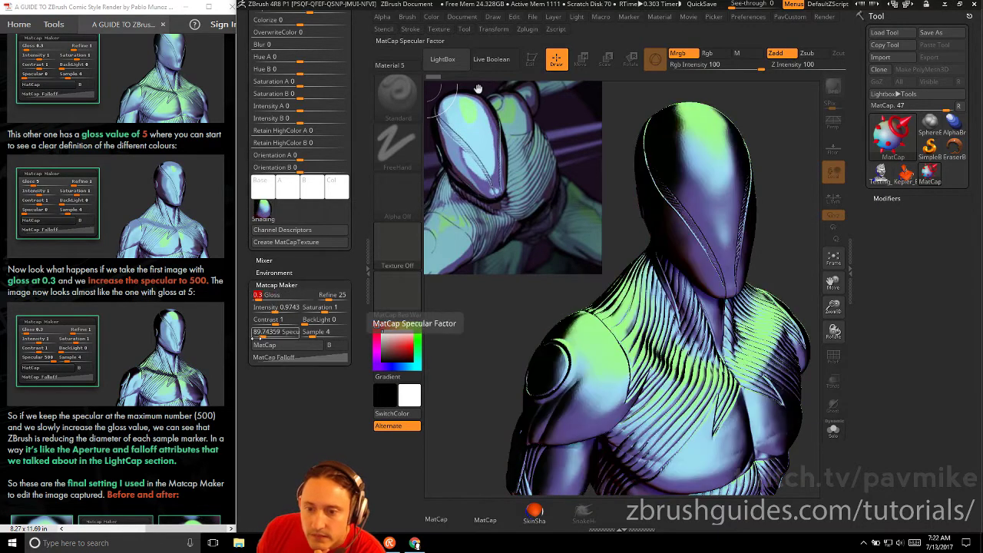
left_click_drag(263, 336, 252, 335)
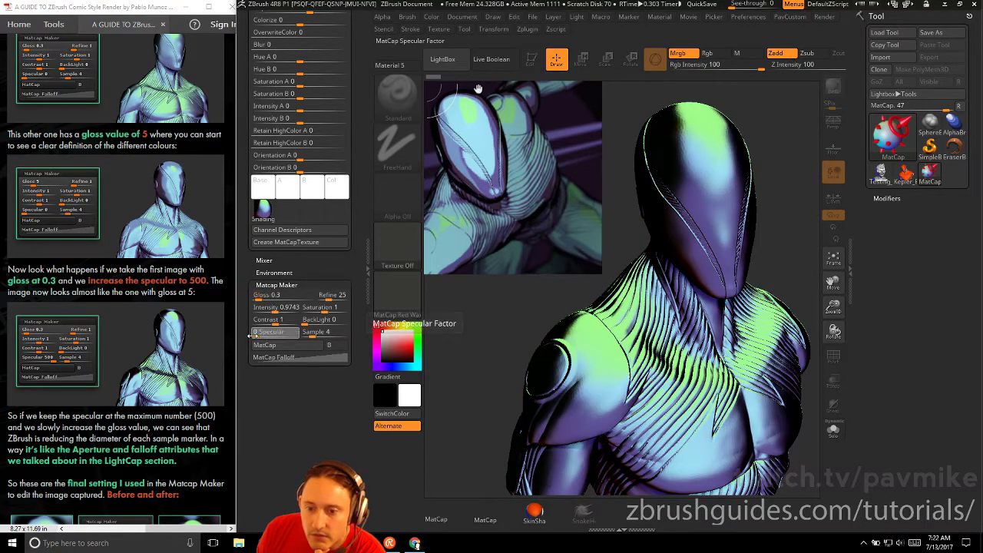
- Compare a Gloss of 16, then set the MatCap's Gloss to 0.3 and its Specular to 500 as in the guide
left_click(278, 298)
type("16")
key("Return")
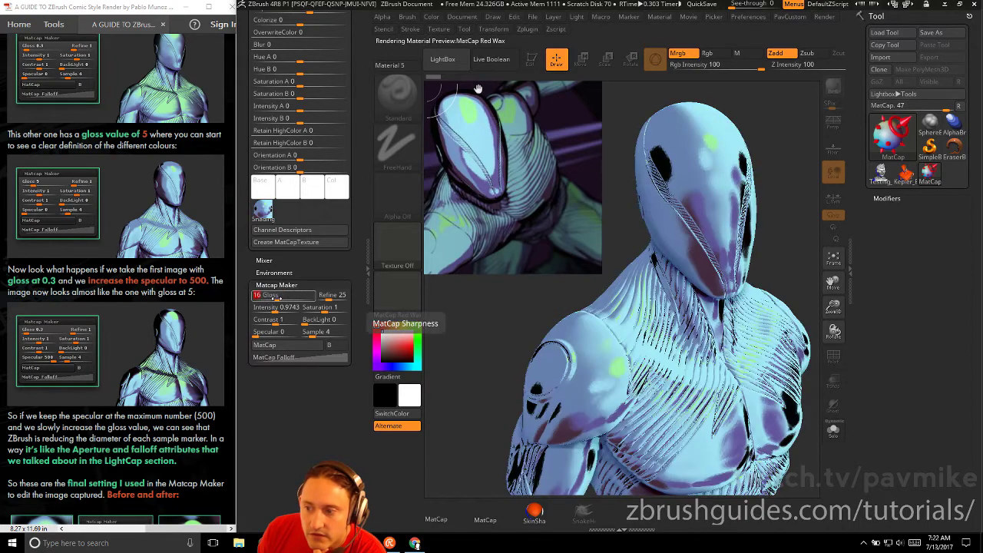
left_click_drag(276, 298, 258, 300)
left_click_drag(255, 333, 304, 333)
scroll(115, 285, "down", 3)
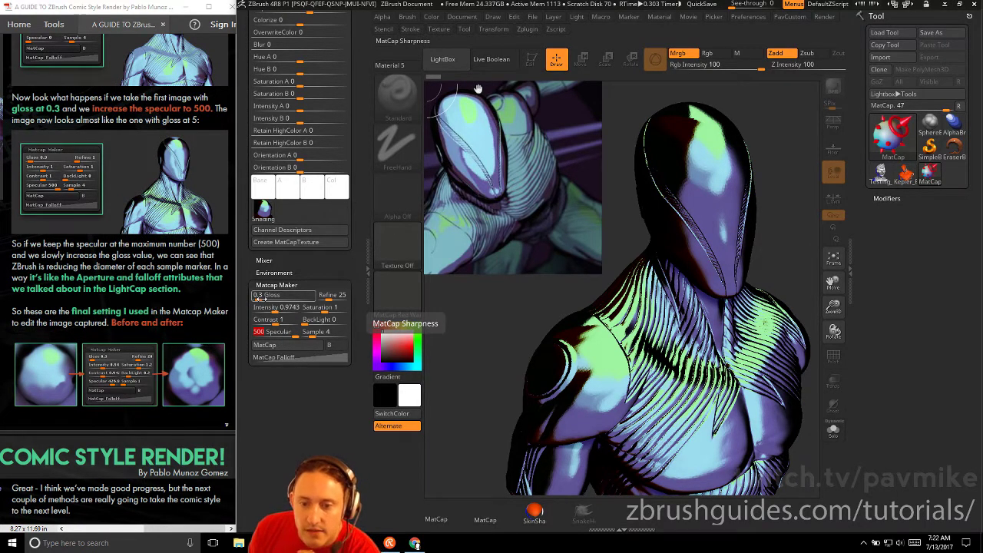
- Try other Gloss values, including 0, with Specular at its maximum, and set Gloss back to 0.3
left_click_drag(261, 298, 272, 299)
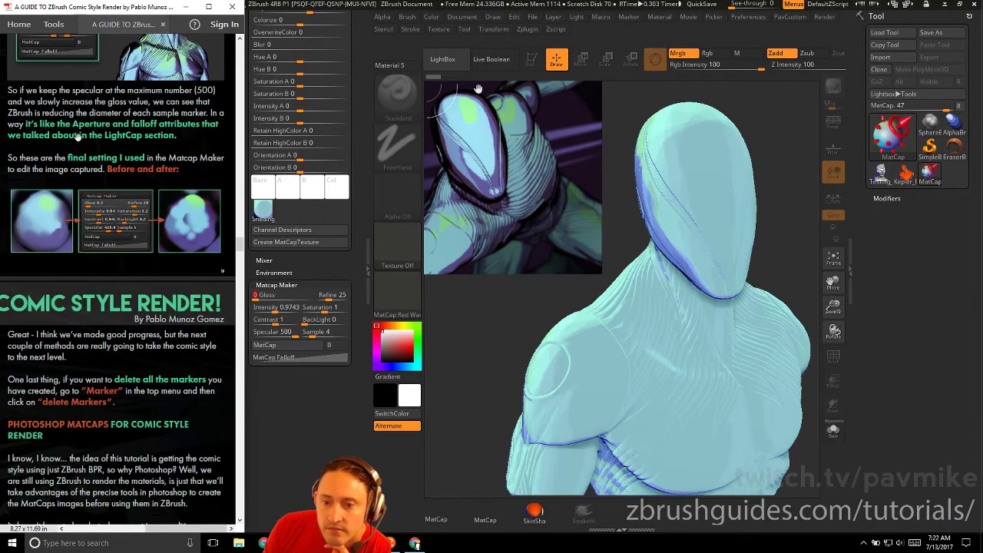
scroll(77, 136, "down", 12)
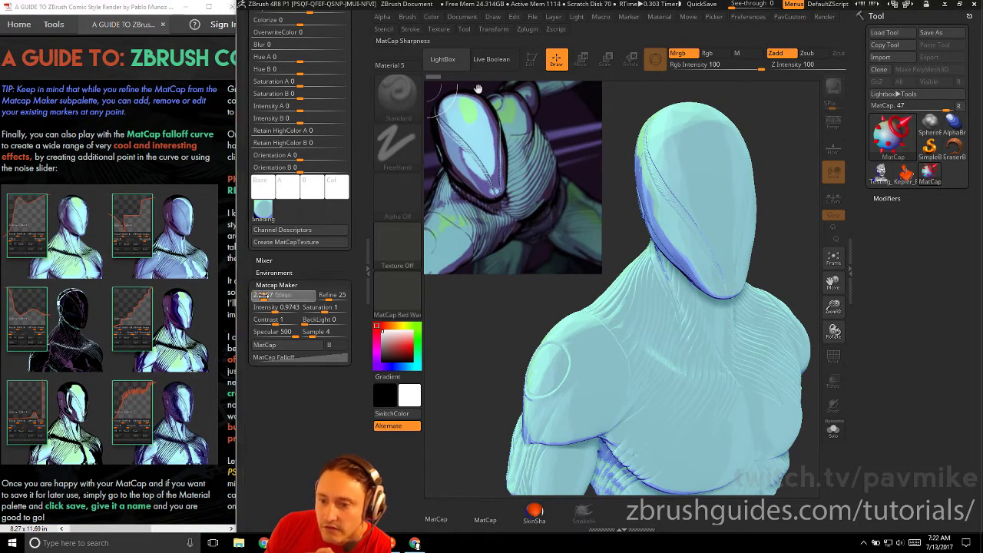
left_click_drag(258, 298, 260, 299)
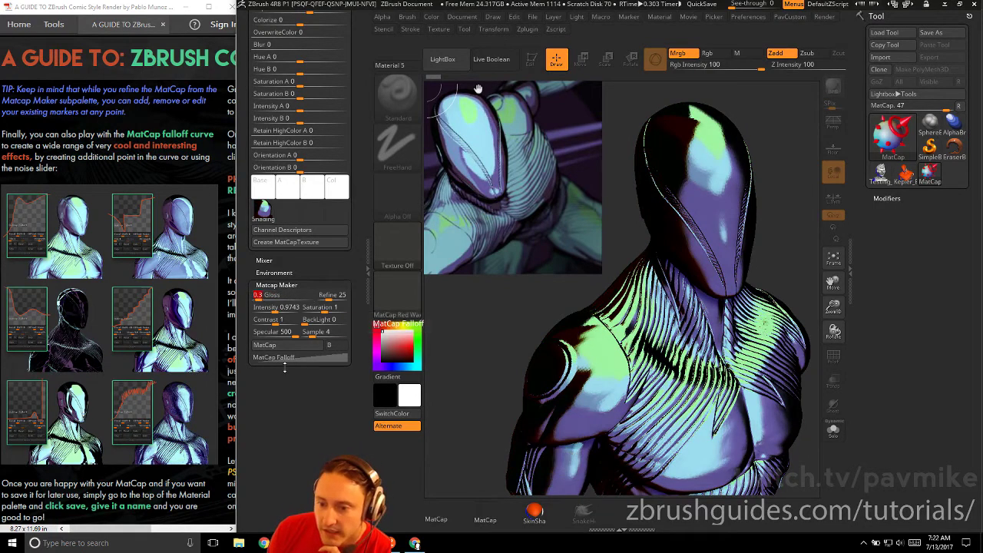
- Try raising the MatCap Falloff curve with extra points, reset it, and test moving its two end points
left_click(274, 357)
mouse_move(286, 413)
left_mouse_down()
mouse_move(314, 396)
mouse_move(311, 364)
left_mouse_up()
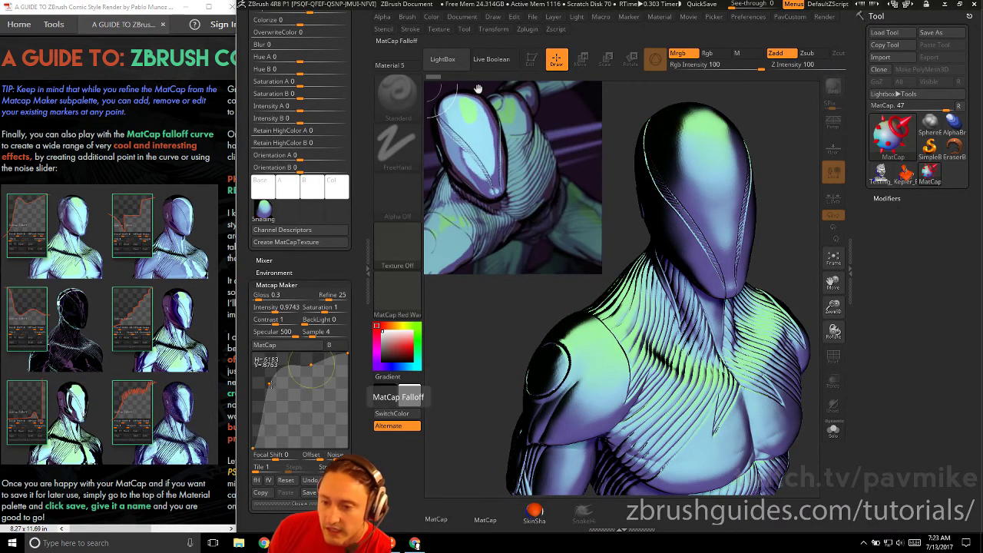
left_click(287, 480)
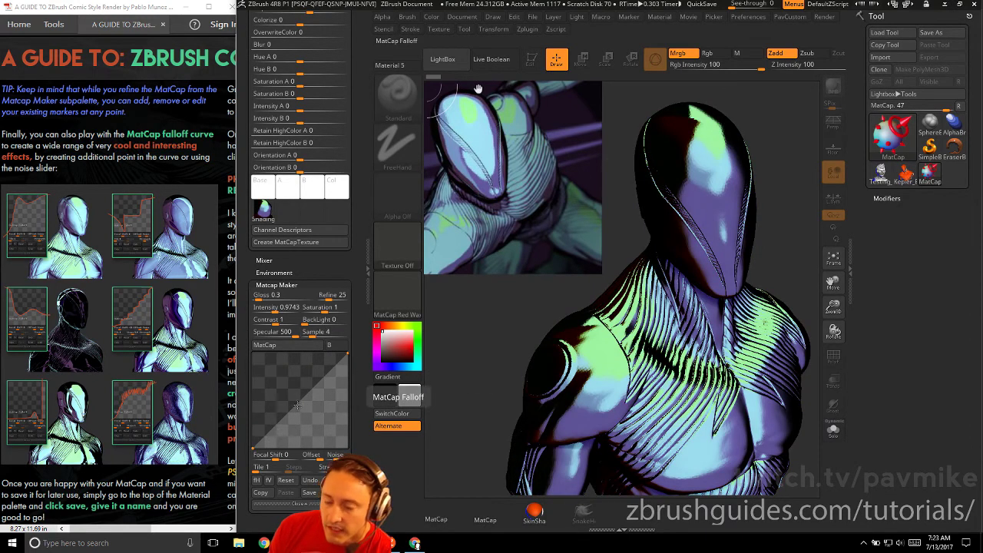
mouse_move(349, 355)
left_mouse_down()
mouse_move(349, 403)
mouse_move(348, 352)
left_mouse_up()
mouse_move(253, 450)
left_mouse_down()
mouse_move(252, 420)
mouse_move(253, 448)
left_mouse_up()
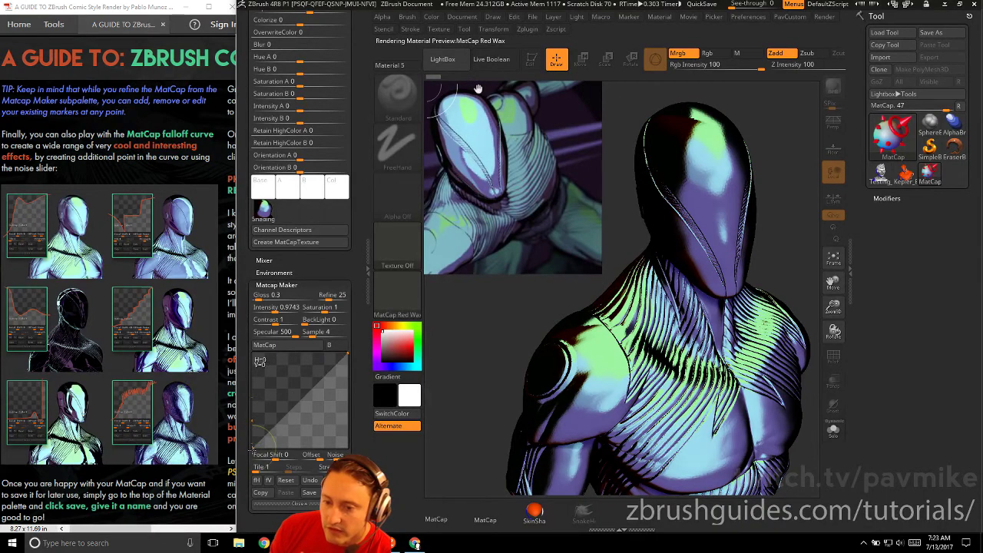
- Try bulging the MatCap Falloff curve upward with a single point, and remove that point again
mouse_move(299, 403)
left_mouse_down()
mouse_move(308, 415)
mouse_move(280, 356)
left_mouse_up()
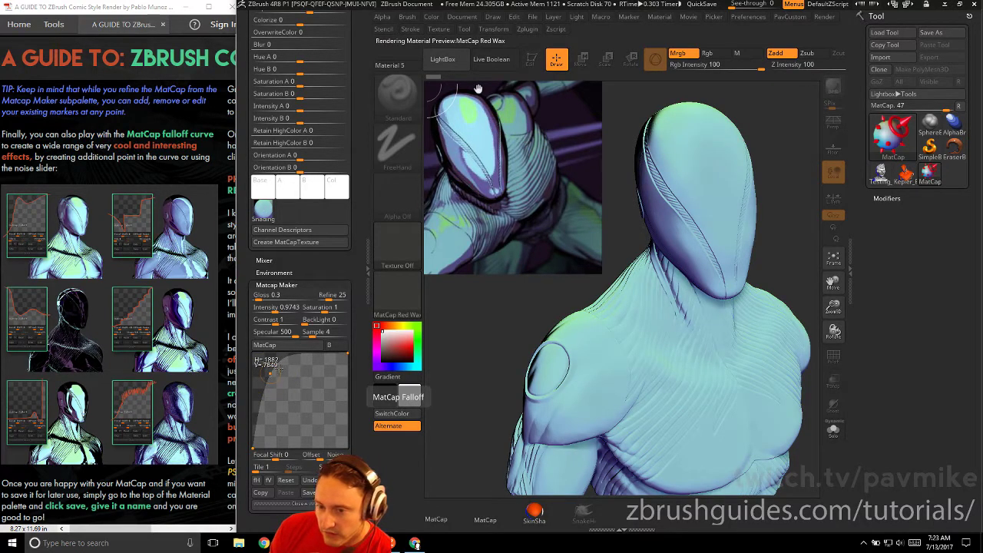
left_click_drag(281, 370, 248, 346)
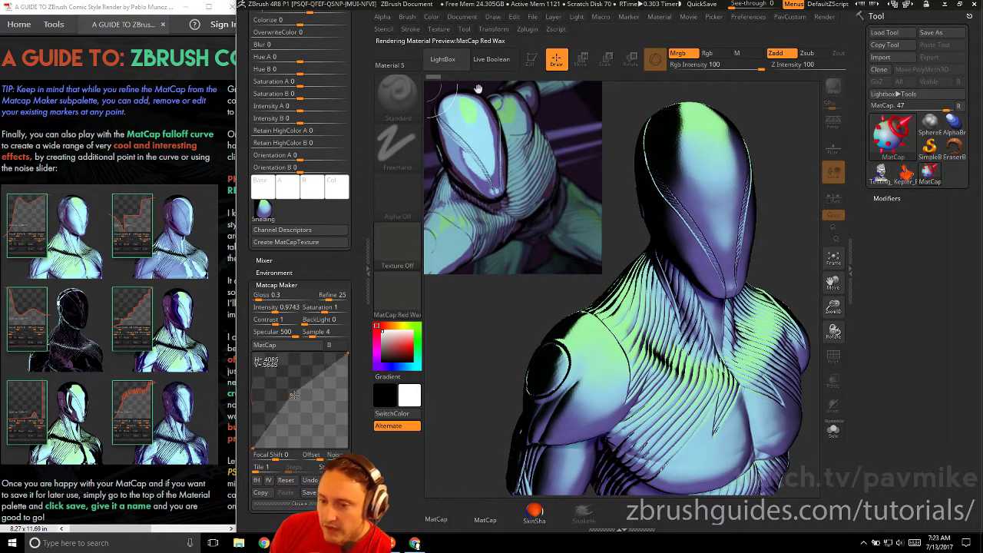
left_click_drag(267, 374, 217, 384)
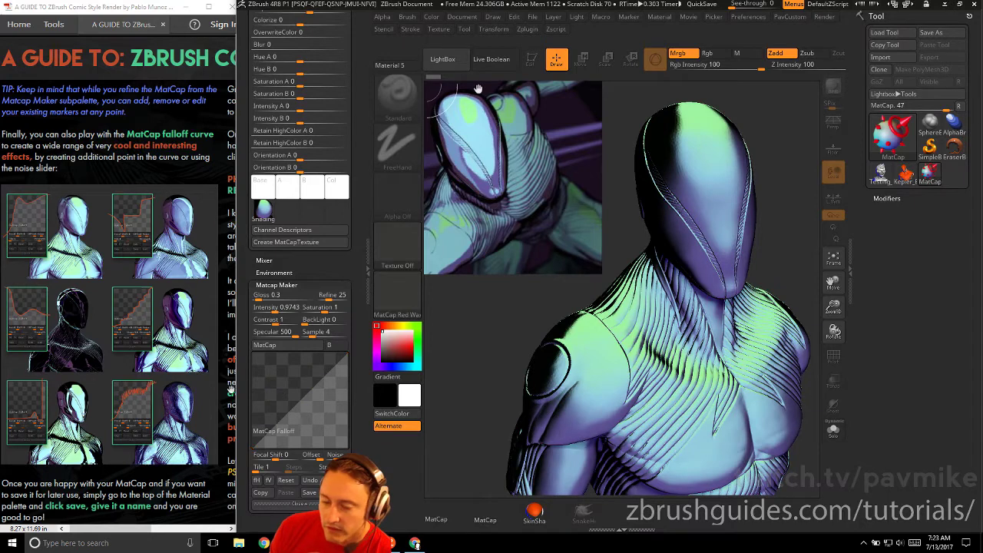
- Try a stepped MatCap Falloff curve with several points and a deep dip, and reset the curve
left_click_drag(307, 396, 312, 373)
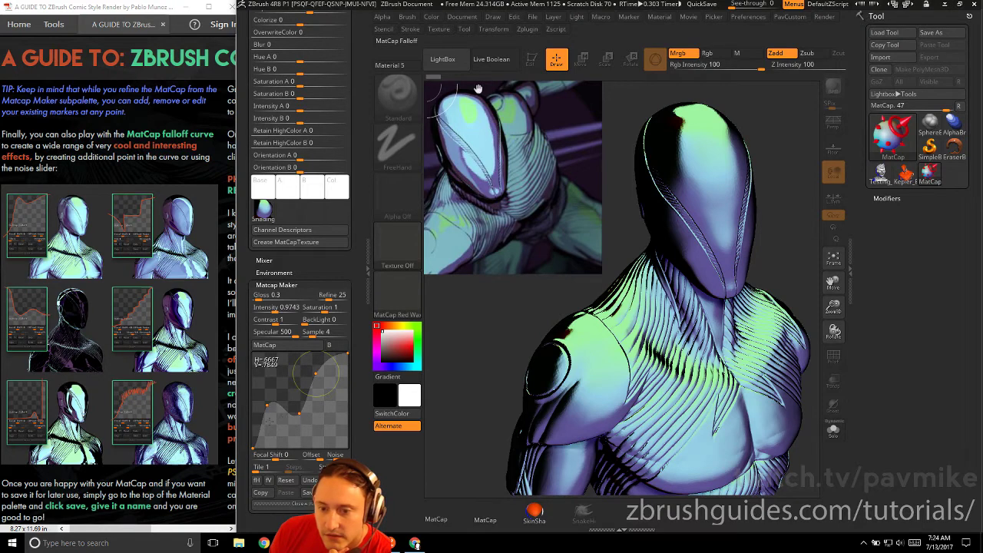
left_click_drag(253, 443, 288, 452)
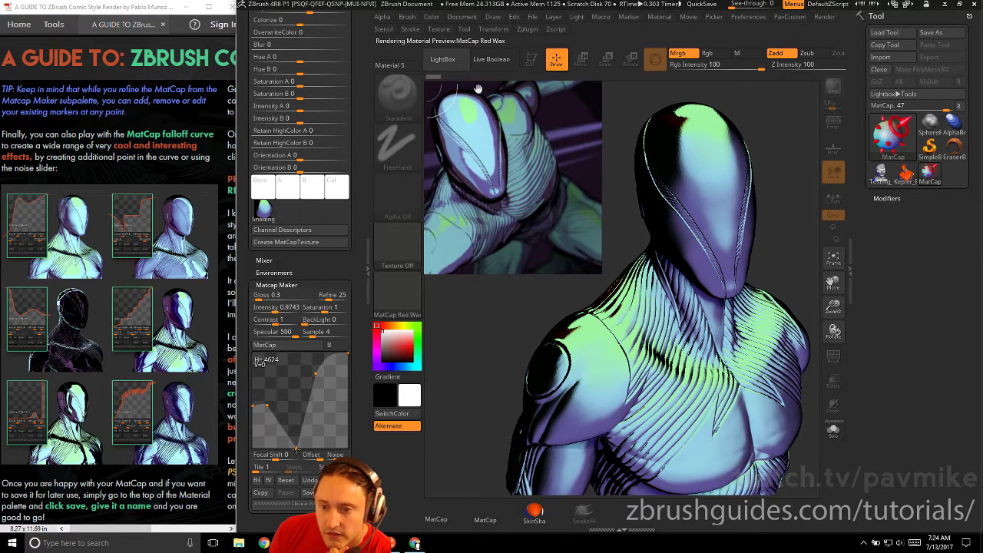
left_click_drag(315, 374, 329, 390)
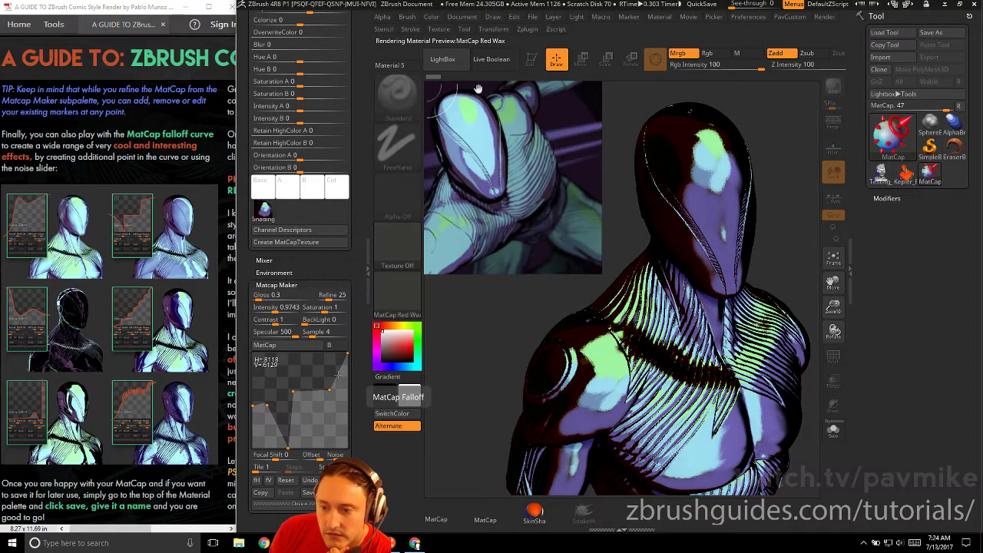
left_click_drag(338, 374, 331, 381)
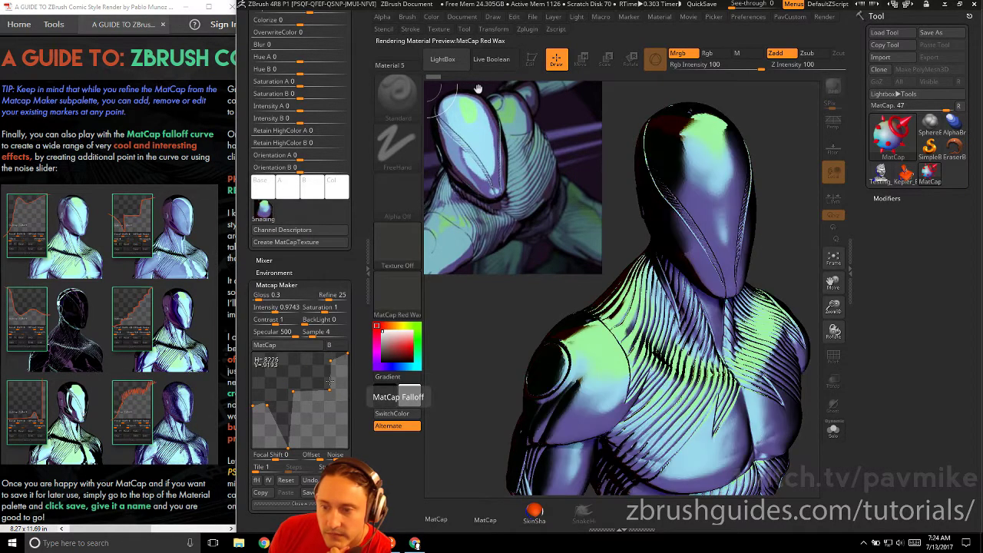
left_click(285, 480)
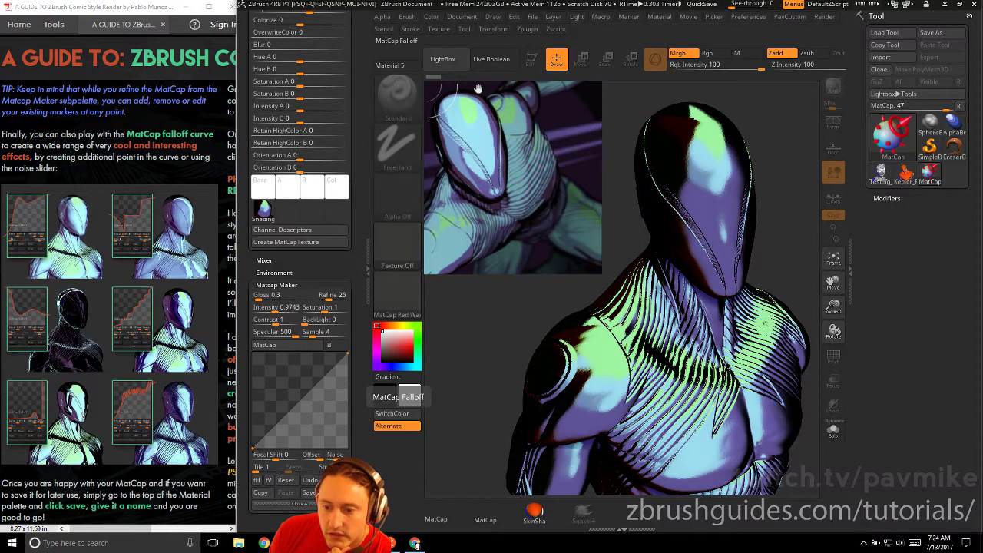
- Invert the MatCap Falloff curve from maximum at the start to about 0.2 at the end, adding two points that make it wavy
left_click_drag(253, 448, 247, 356)
left_click_drag(347, 353, 348, 429)
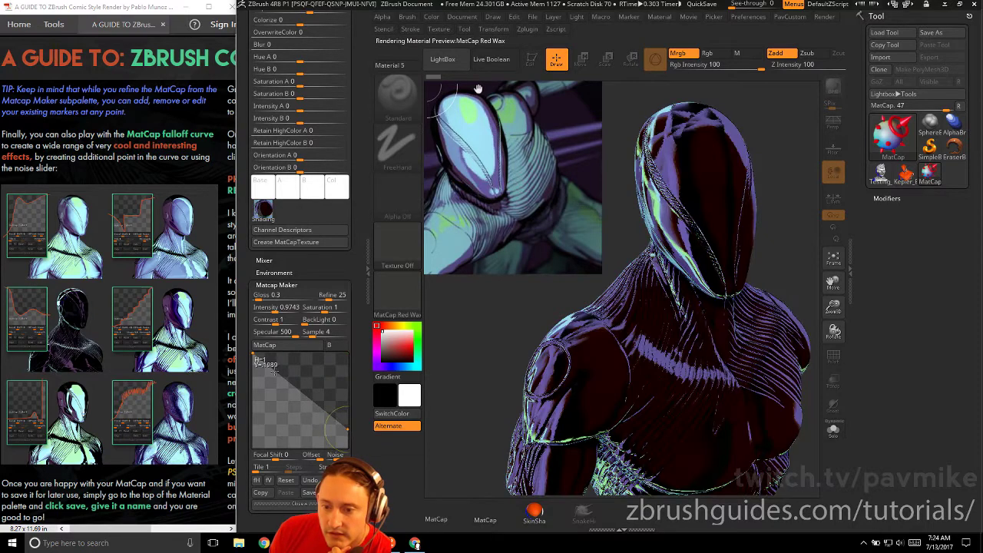
left_click_drag(295, 388, 269, 395)
left_click_drag(314, 419, 317, 398)
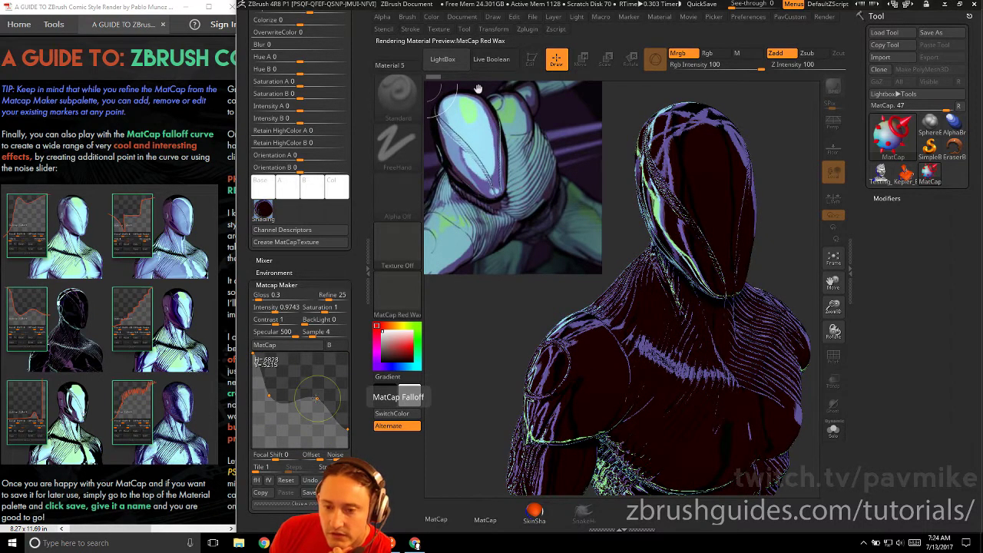
- Save the current material as TestSave in the ComicStyleRendering folder inside ZBrush 4R8's ZMaterials folder
left_click_drag(139, 396, 149, 328)
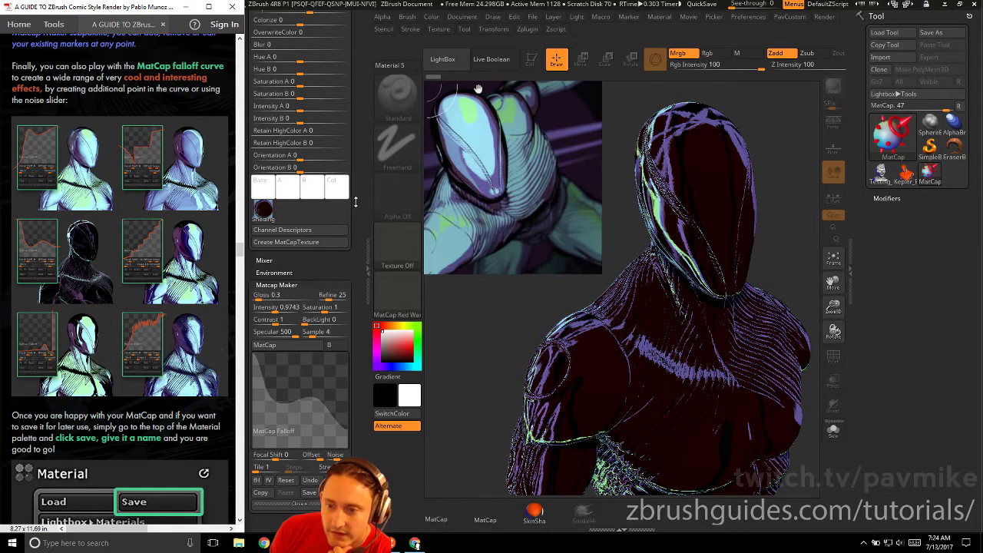
left_click_drag(356, 202, 355, 346)
left_click(308, 32)
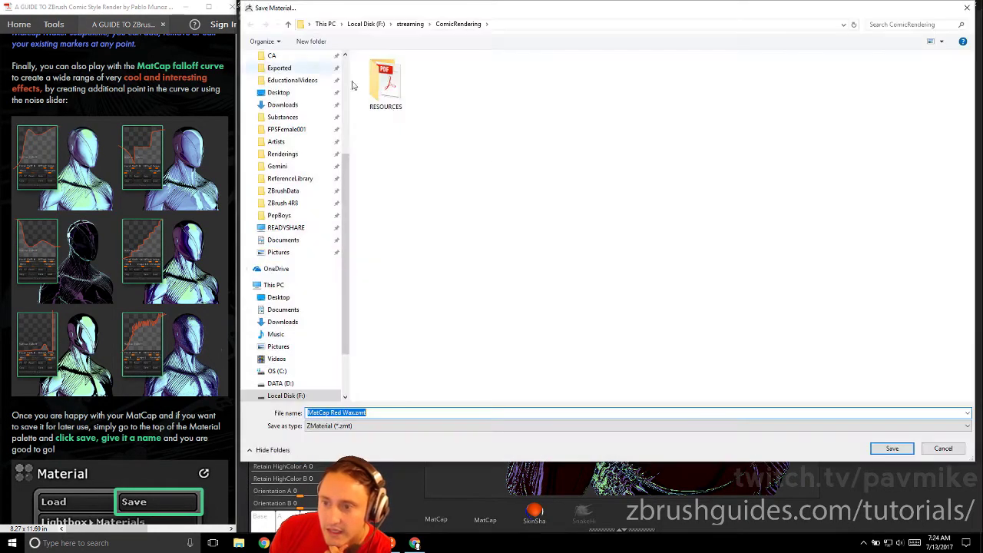
left_click(307, 203)
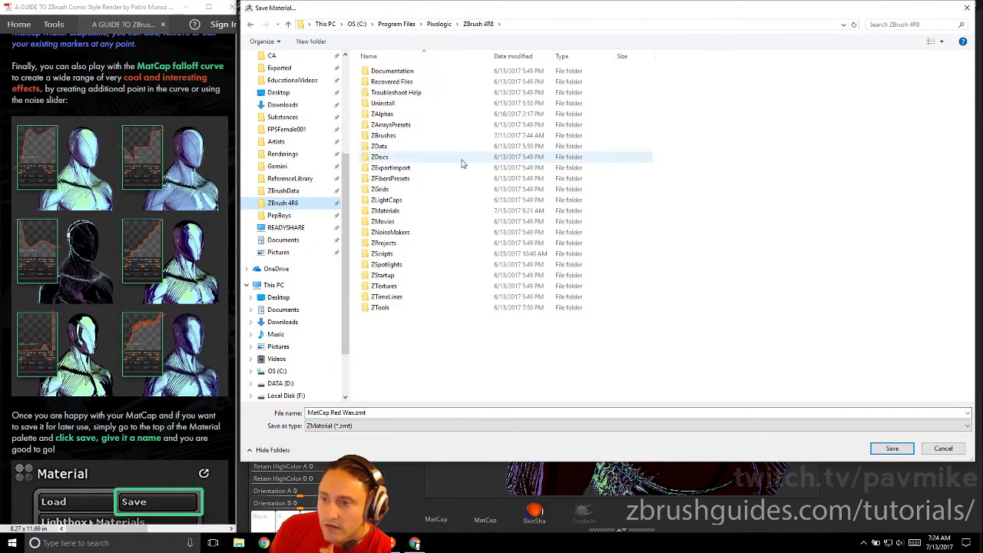
double_click(387, 210)
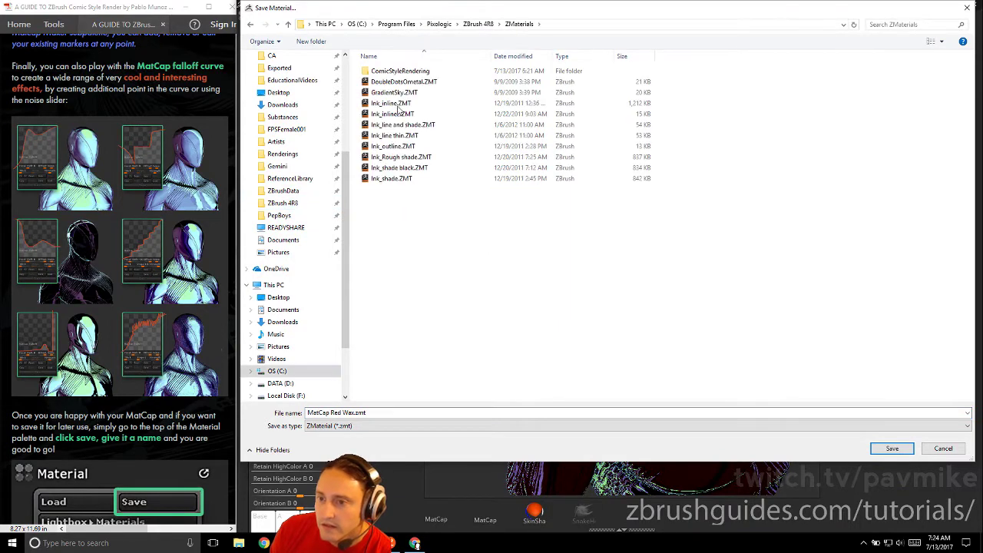
double_click(411, 71)
left_click(476, 414)
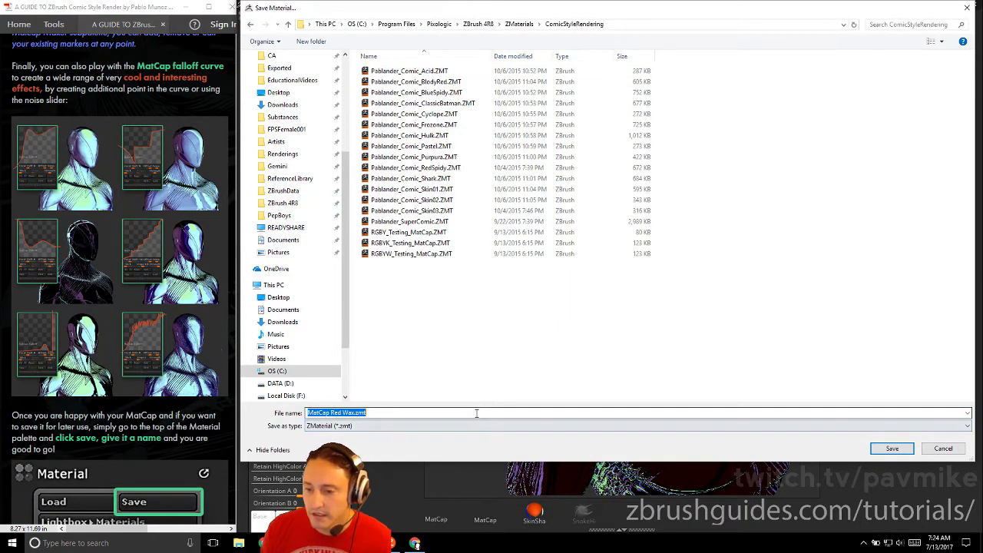
type("TEst")
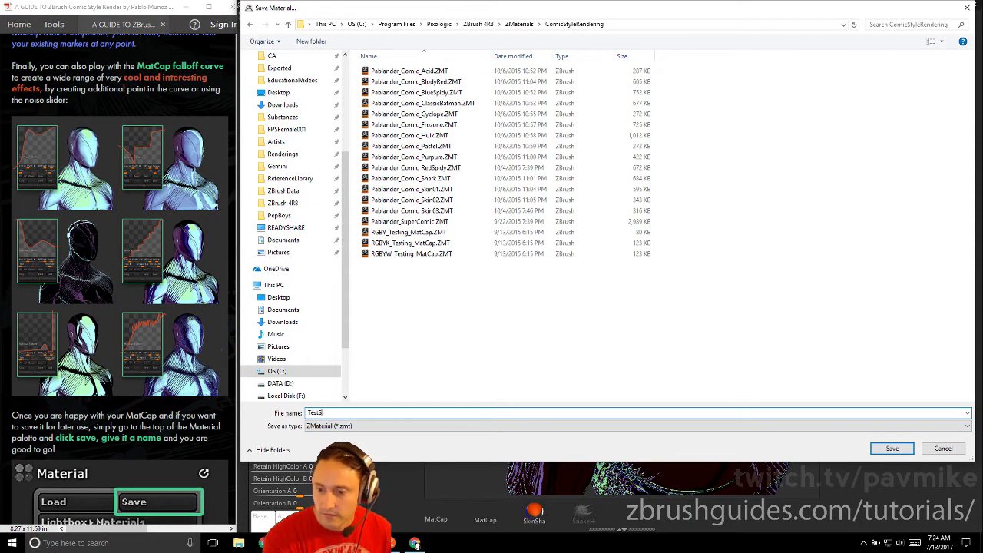
key("Return")
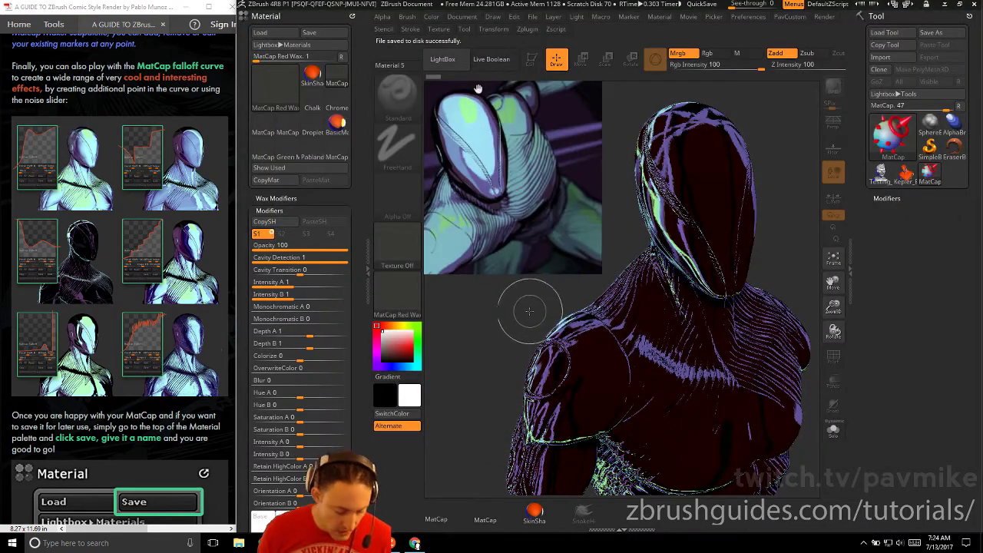
- Check the TestSave material in LightBox and read the guide's tip about saving MatCaps into the startup folder
left_click_drag(658, 242, 620, 178)
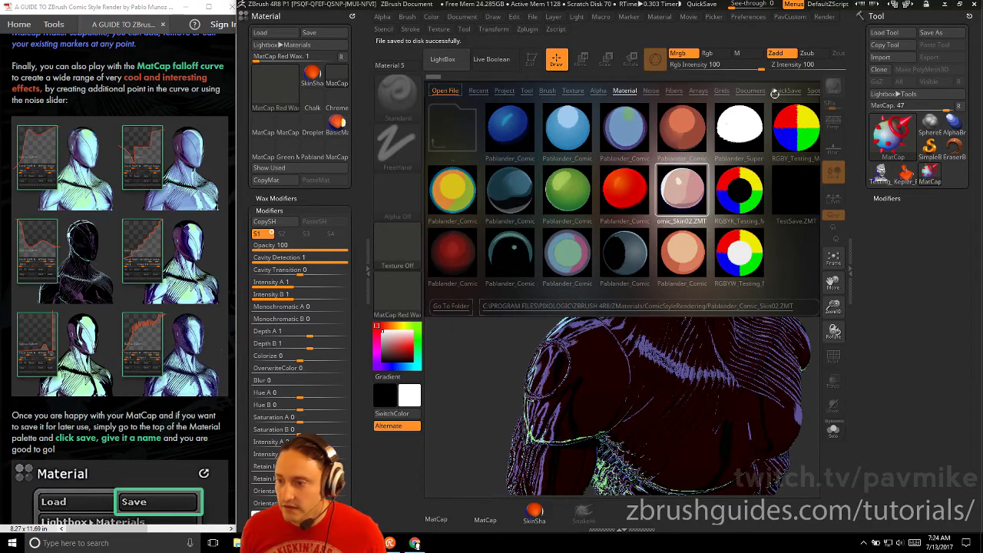
key("comma")
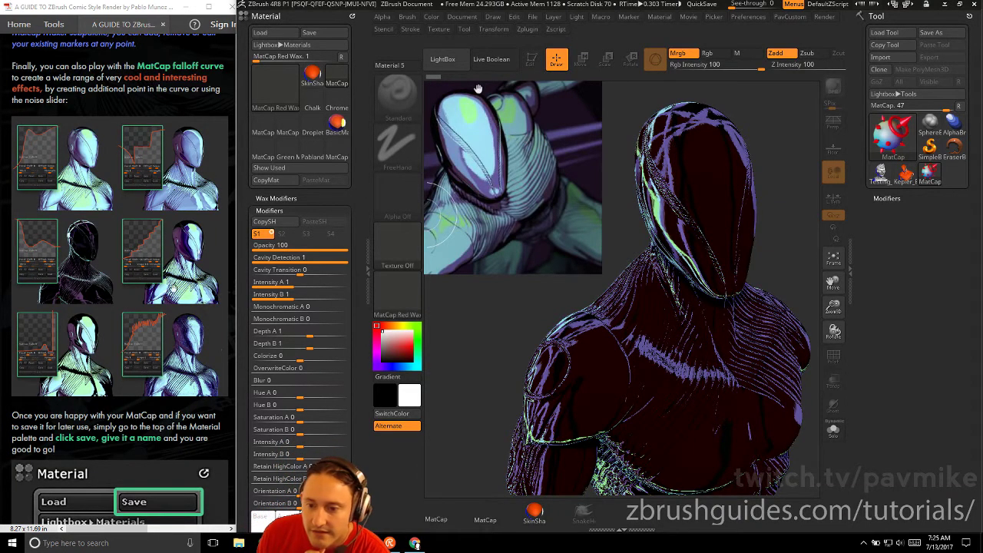
scroll(157, 335, "down", 1)
scroll(157, 264, "down", 1)
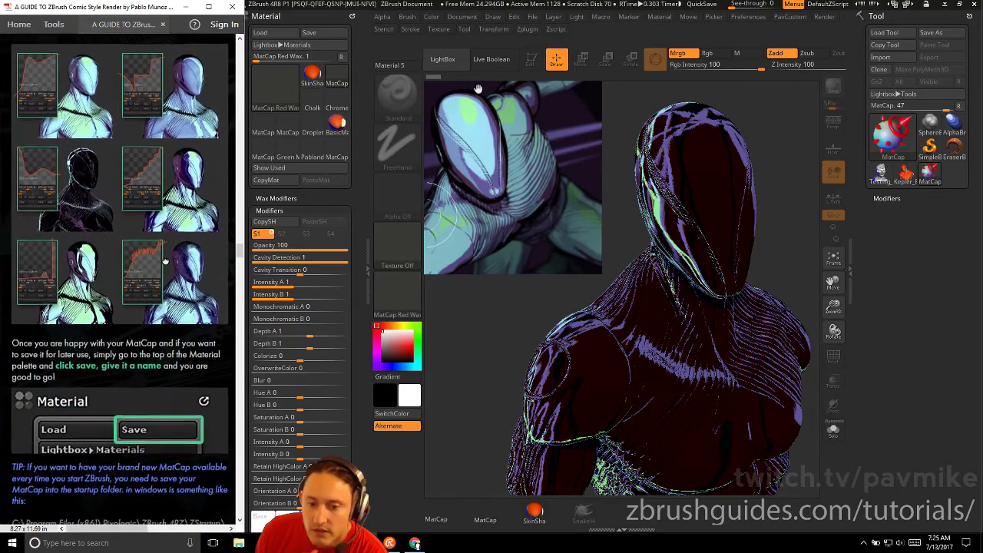
scroll(178, 384, "down", 2)
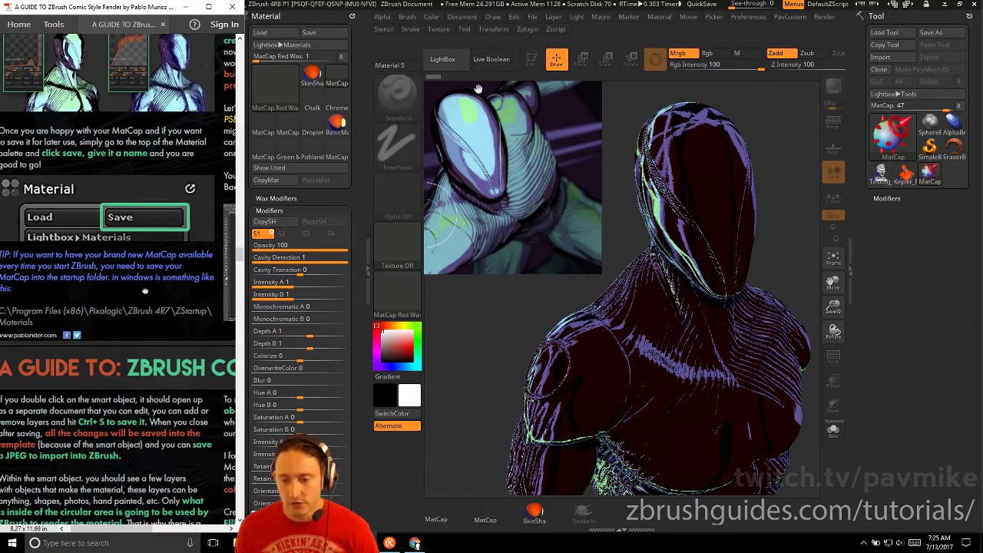
- Look over the available materials in the material picker and the ComicStyleRendering materials in LightBox
left_click(410, 290)
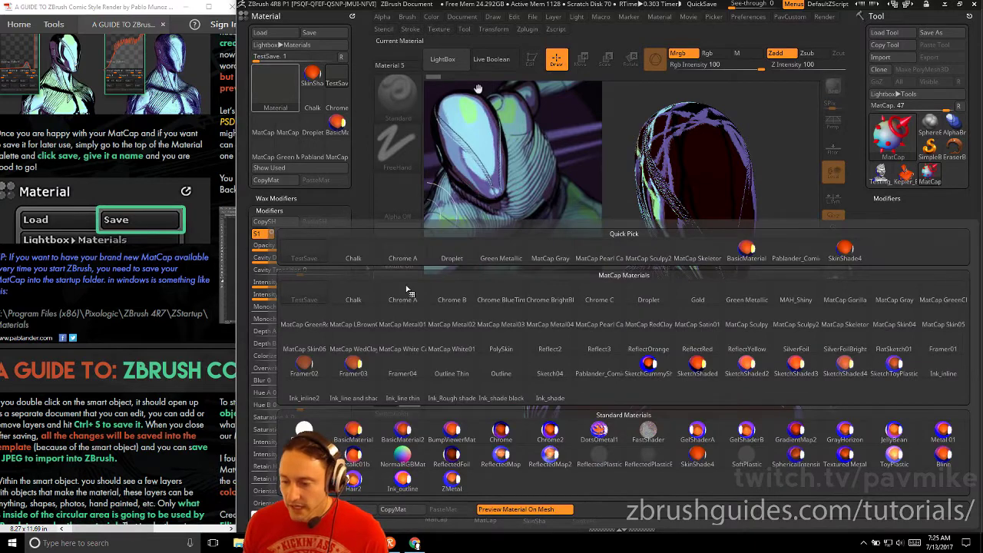
left_click(562, 398)
key("comma")
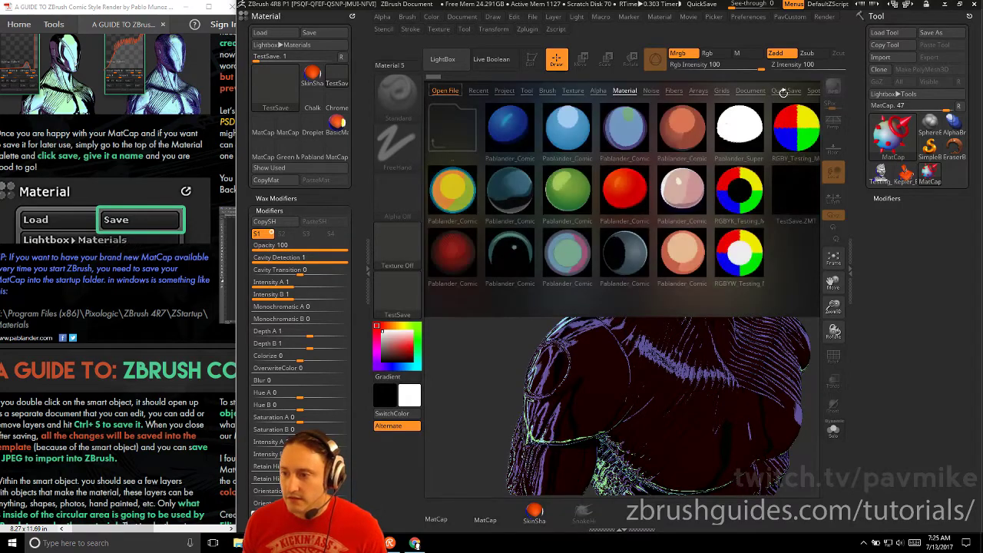
key("comma")
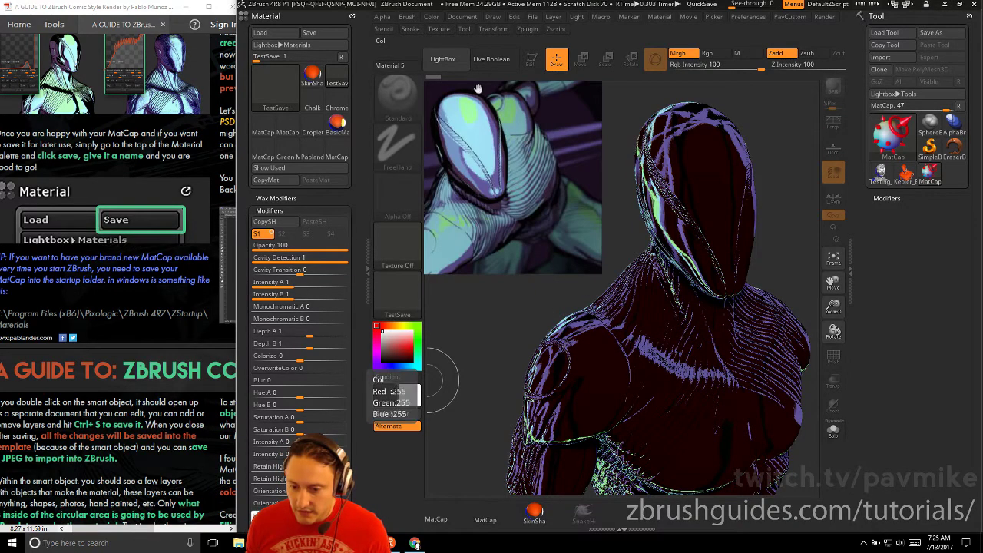
- Switch to File Explorer and browse to the Materials folder inside ZBrush 4R8's ZStartup folder
left_click(239, 544)
scroll(223, 414, "down", 2)
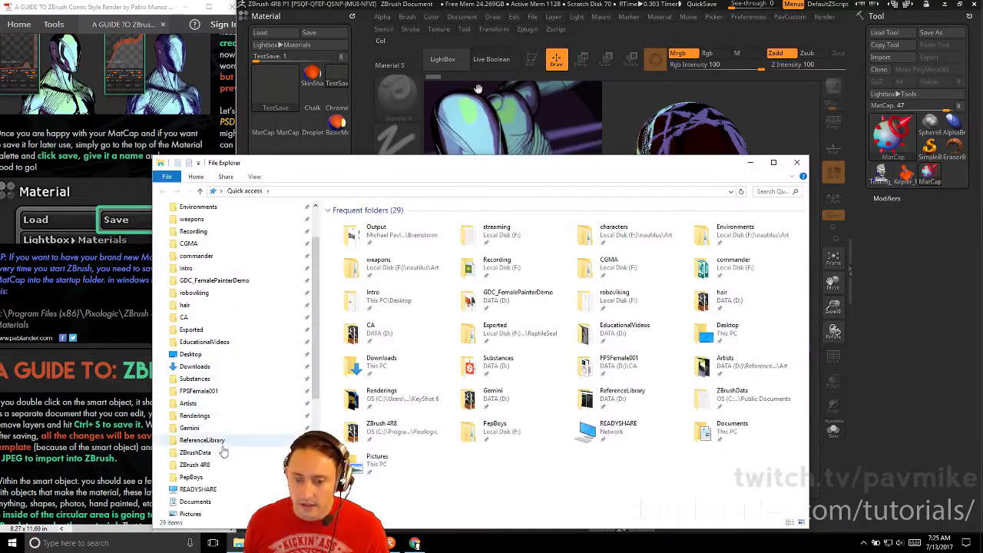
left_click(217, 469)
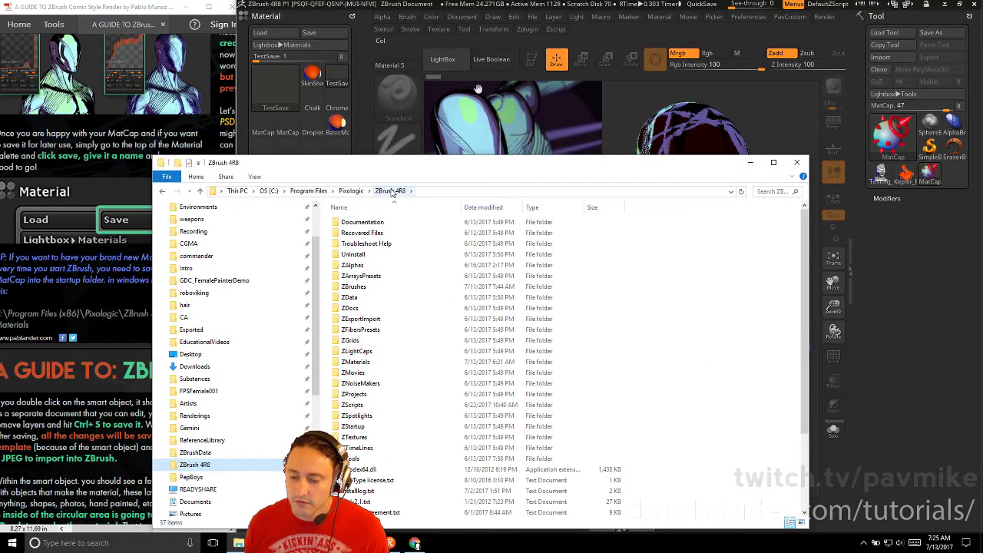
left_click_drag(414, 170, 405, 89)
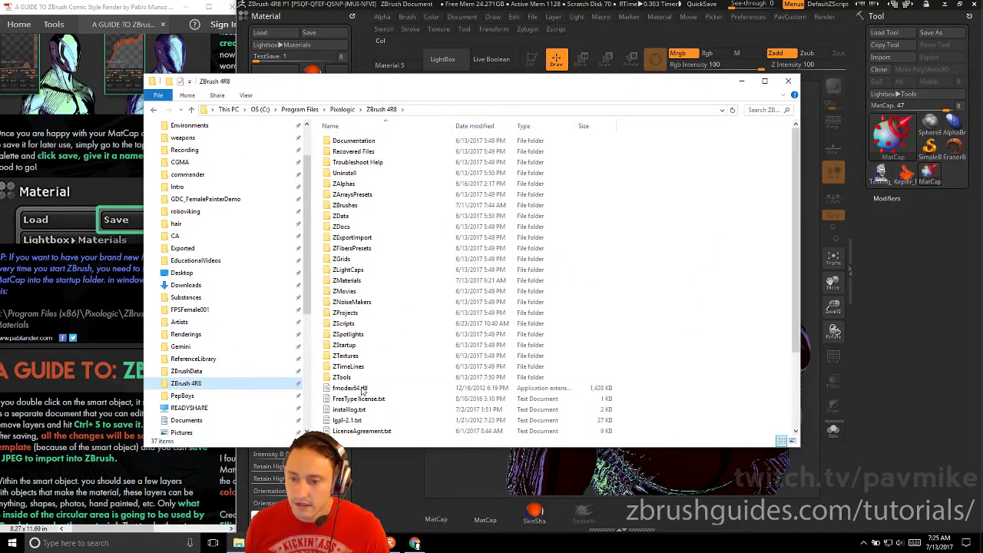
double_click(373, 347)
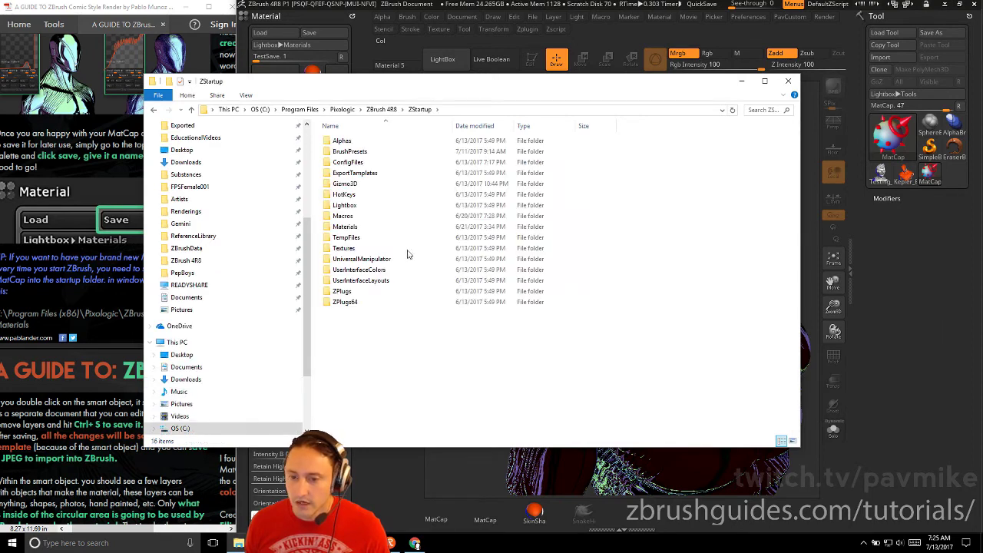
double_click(388, 226)
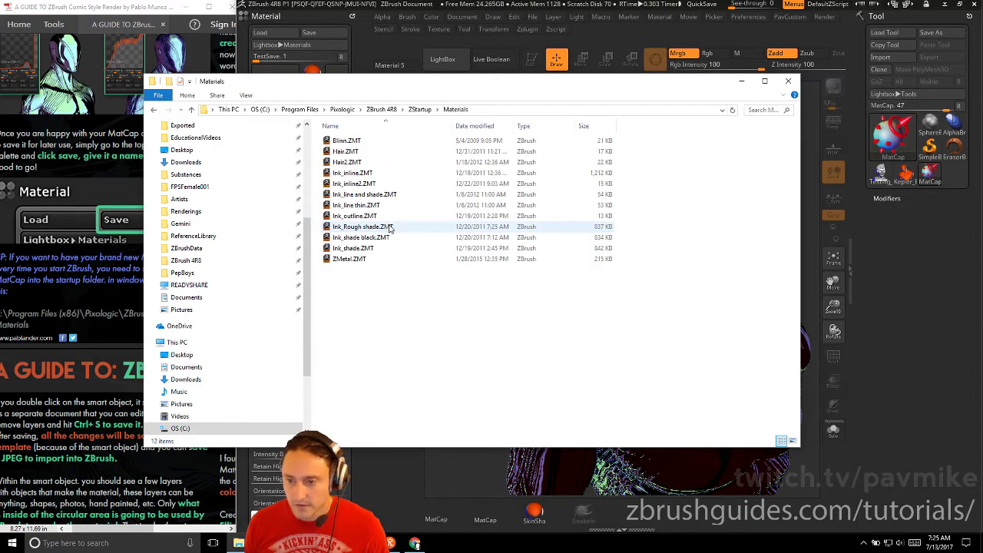
- View the ComicStyleRendering folder inside ZBrush 4R8's ZMaterials folder, and close File Explorer
left_click(381, 110)
left_click_drag(456, 82, 438, 68)
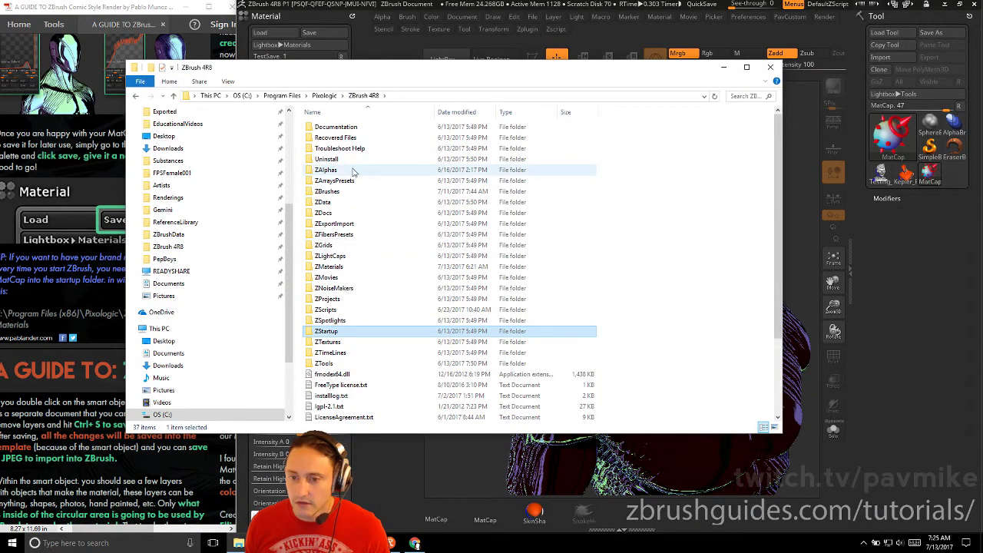
double_click(361, 267)
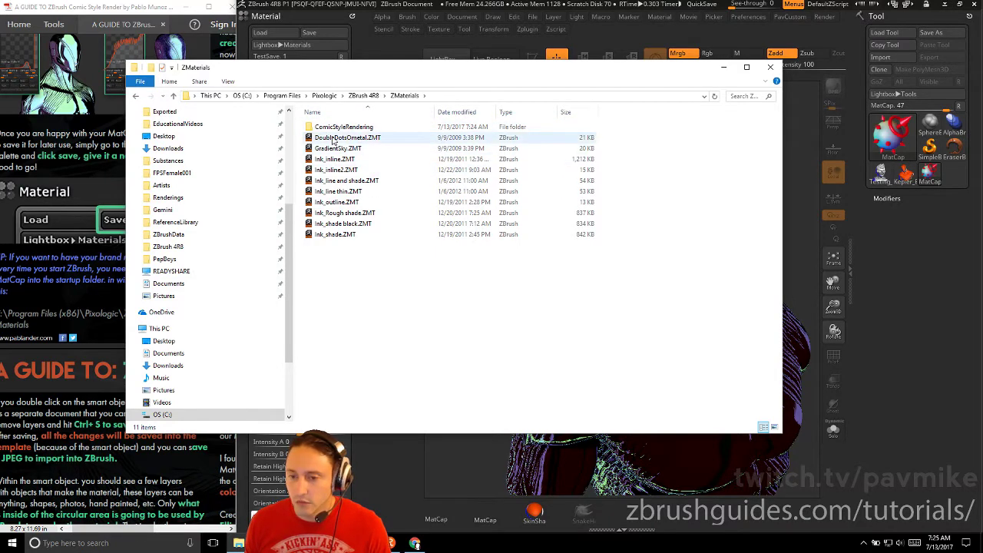
double_click(345, 128)
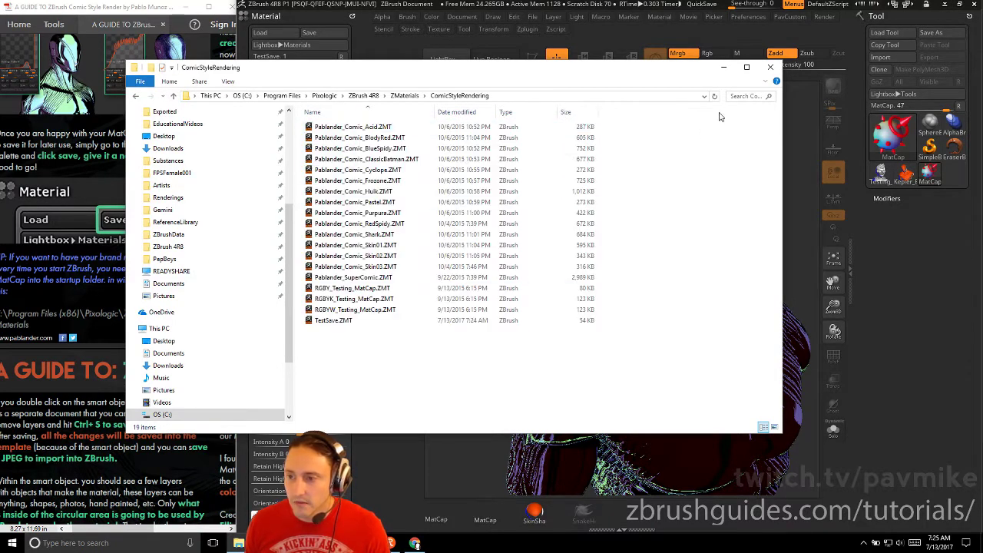
left_click(770, 67)
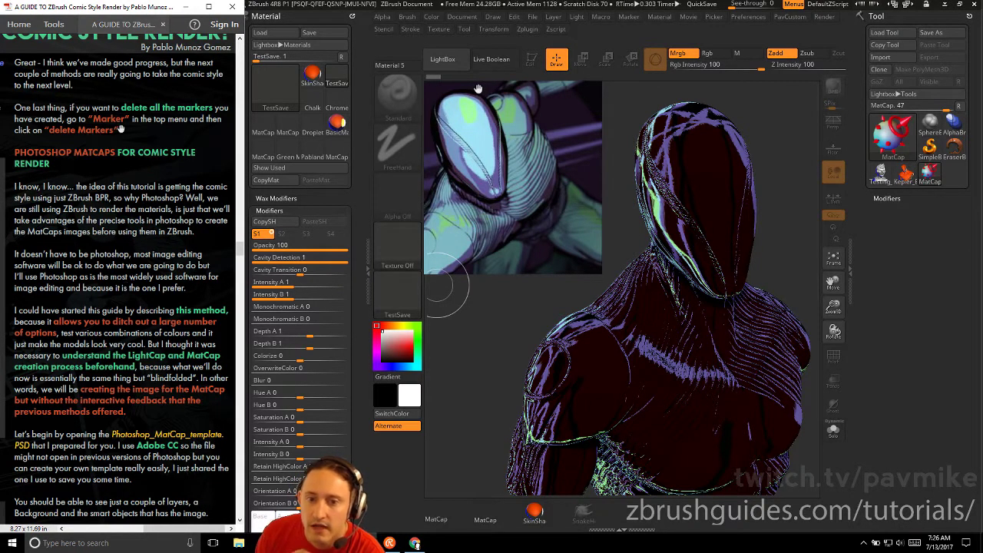
- Delete all the markers that were created for the MatCap
left_click(631, 16)
left_click(666, 72)
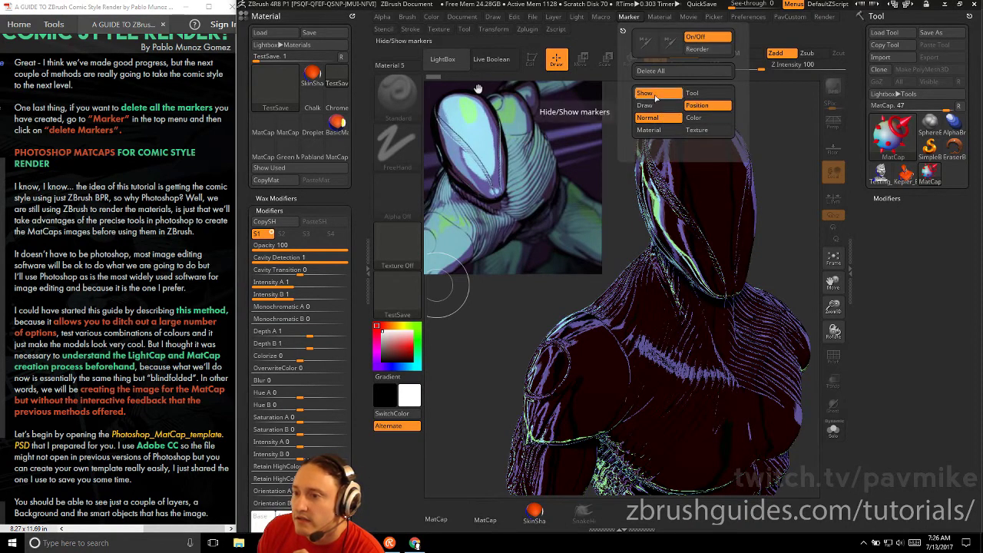